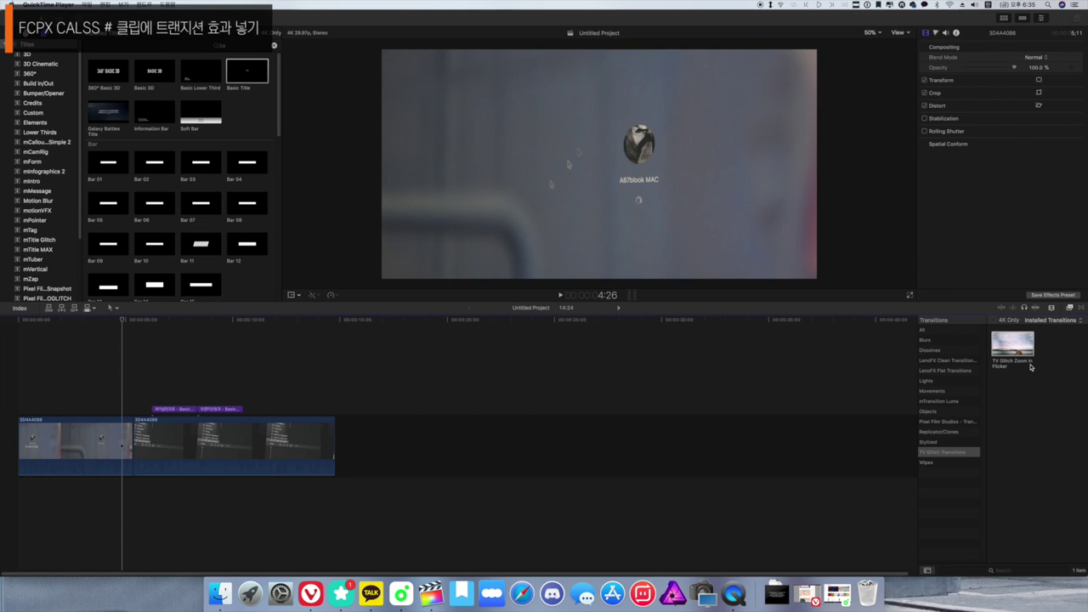
Step: Examine the footage around the cut between the two video clips at about the 5-second mark
{"action": "left_click", "coordinate": [133, 322]}
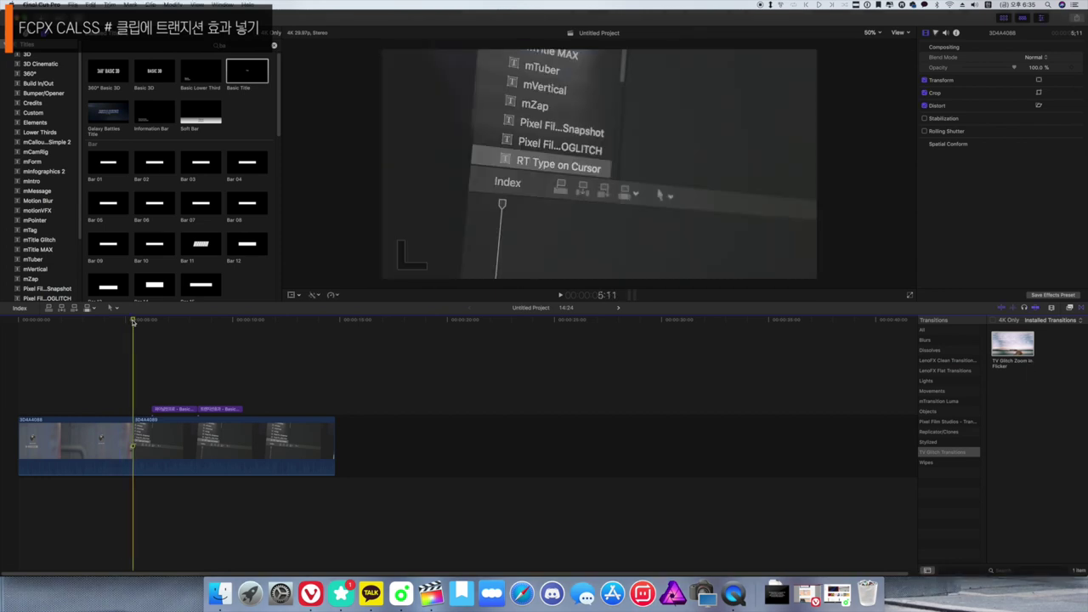
{"action": "left_click_drag", "start_coordinate": [134, 321], "coordinate": [125, 321]}
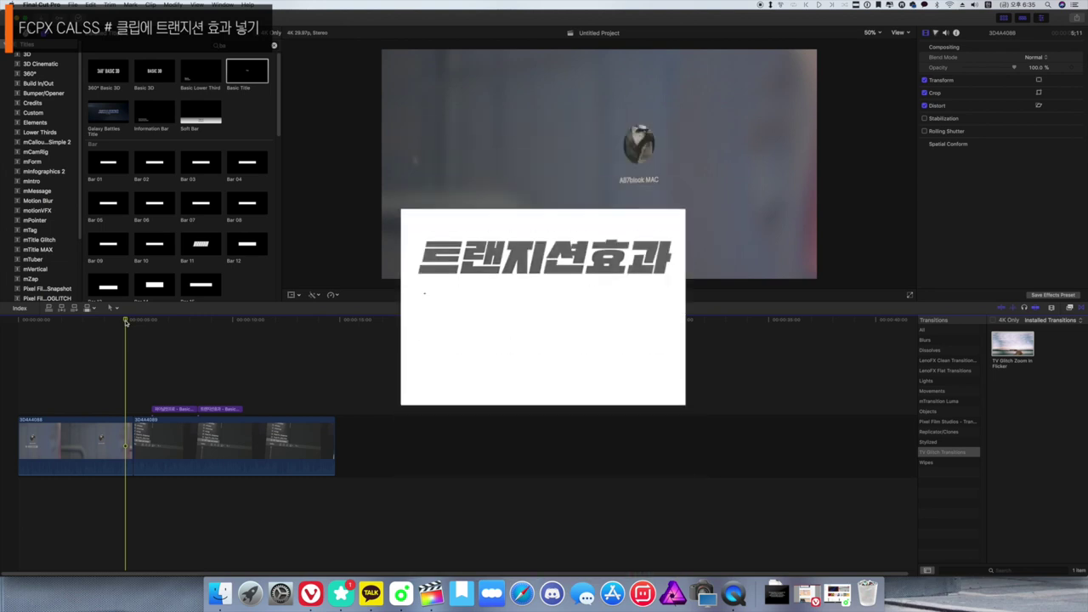
{"action": "left_click", "coordinate": [113, 438]}
{"action": "left_click", "coordinate": [163, 442]}
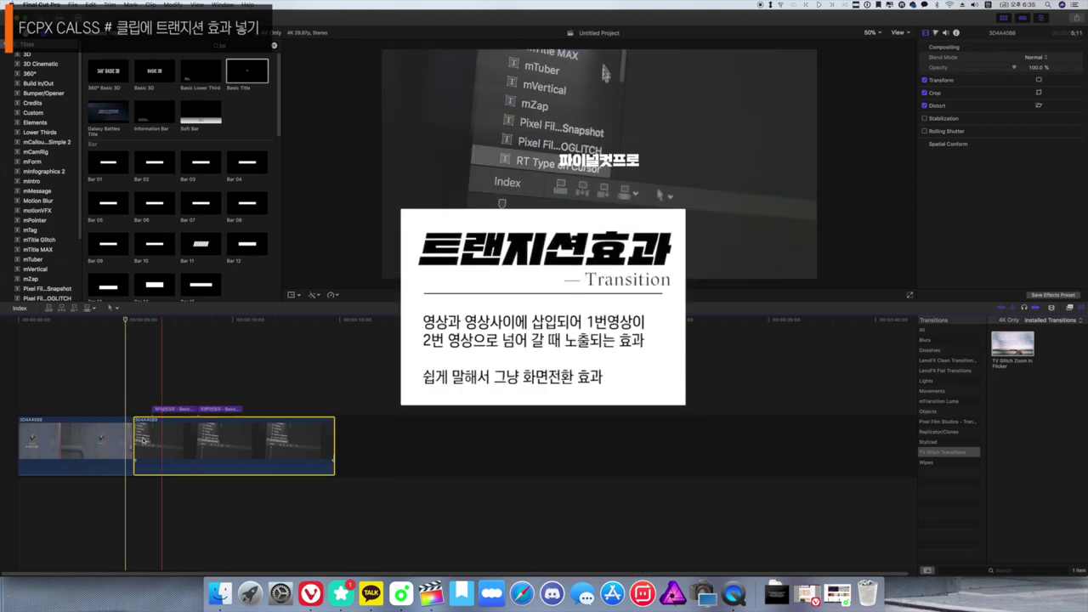
{"action": "mouse_move", "coordinate": [124, 316]}
{"action": "left_mouse_down"}
{"action": "mouse_move", "coordinate": [147, 322]}
{"action": "mouse_move", "coordinate": [108, 326]}
{"action": "left_mouse_up"}
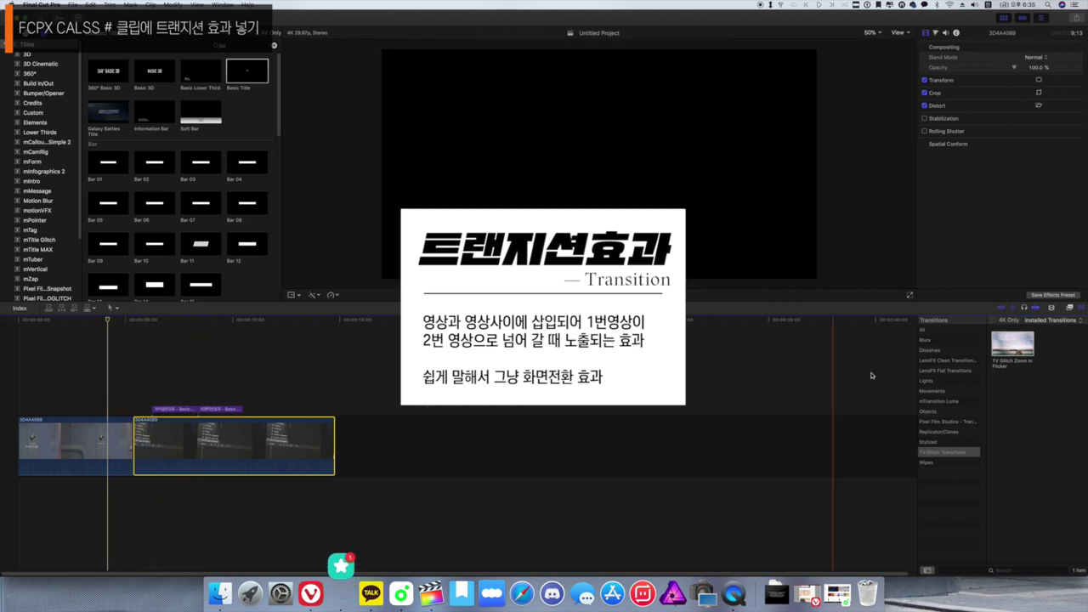
{"action": "left_click_drag", "start_coordinate": [1012, 344], "coordinate": [355, 425]}
{"action": "left_click_drag", "start_coordinate": [108, 323], "coordinate": [114, 323]}
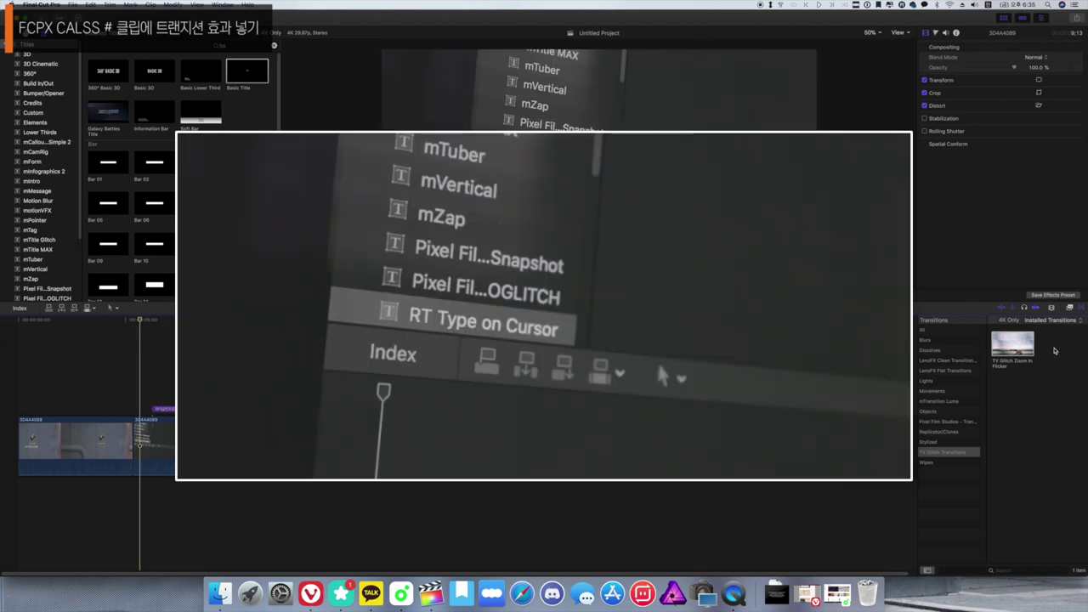
Step: Add the TV Glitch Zoom In Flicker transition at the cut between the two video clips, and play it back
{"action": "left_click_drag", "start_coordinate": [1014, 344], "coordinate": [132, 443]}
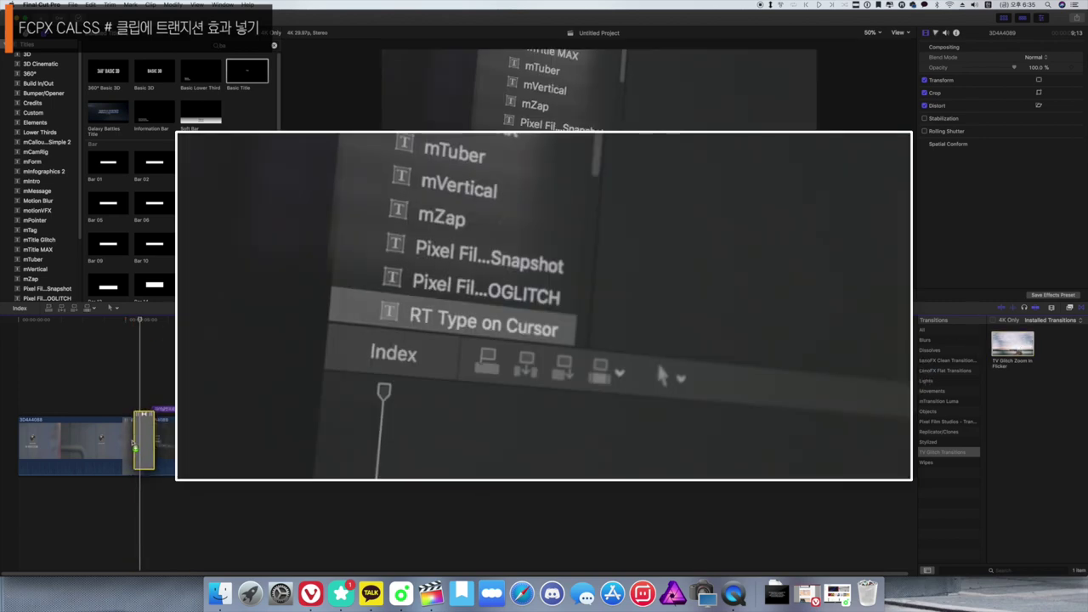
{"action": "left_click", "coordinate": [111, 323]}
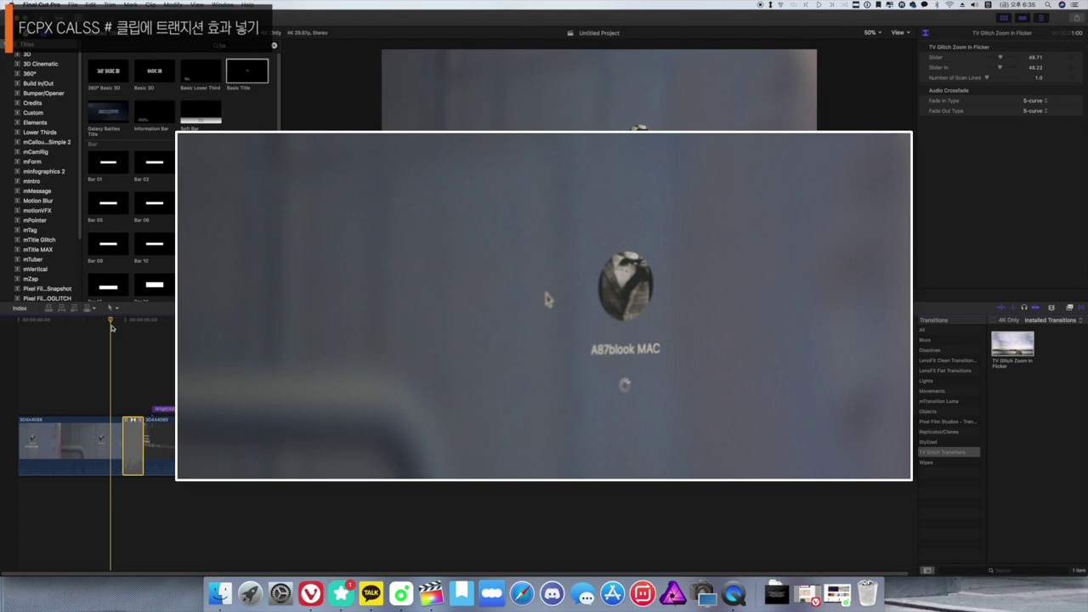
{"action": "key", "text": "space"}
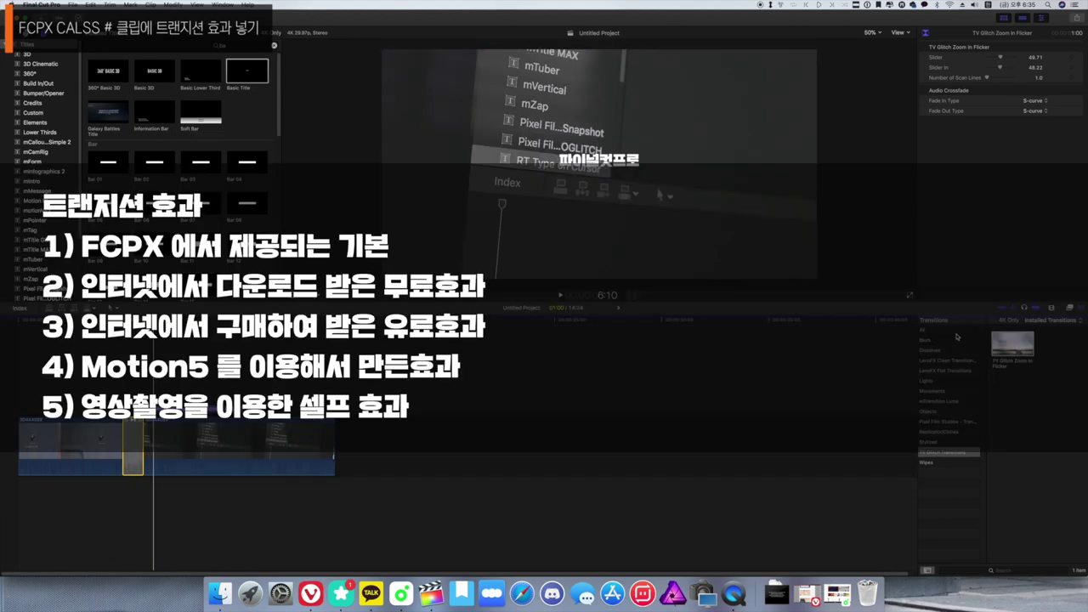
Step: Reposition the 파이널컷프로 and 트랜지션효과 titles end to end above the second video clip, clear of the video transition
{"action": "left_click_drag", "start_coordinate": [209, 365], "coordinate": [272, 408]}
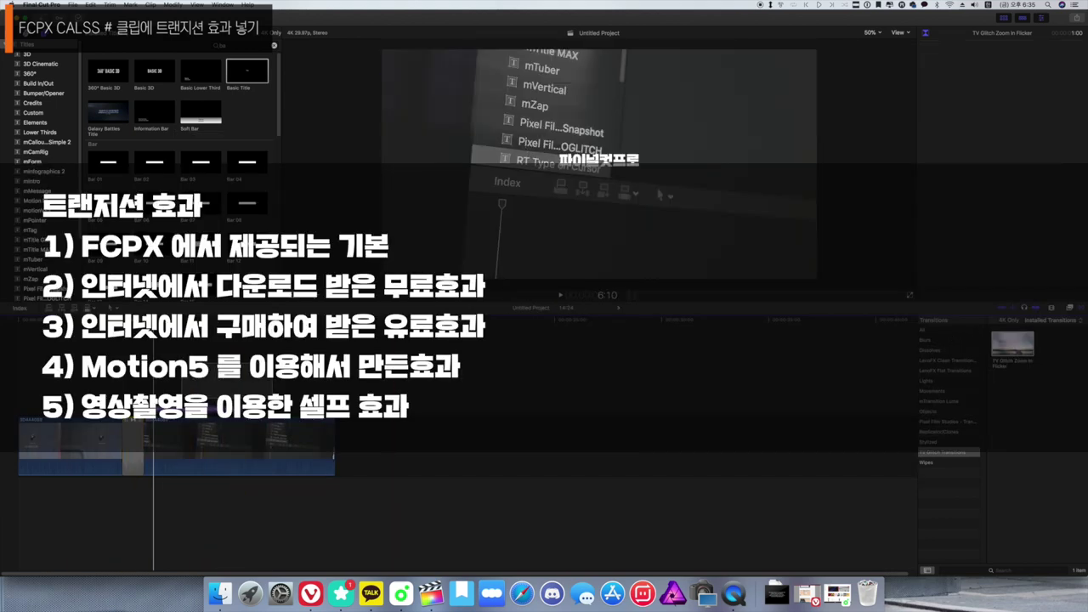
{"action": "left_click_drag", "start_coordinate": [170, 412], "coordinate": [293, 410]}
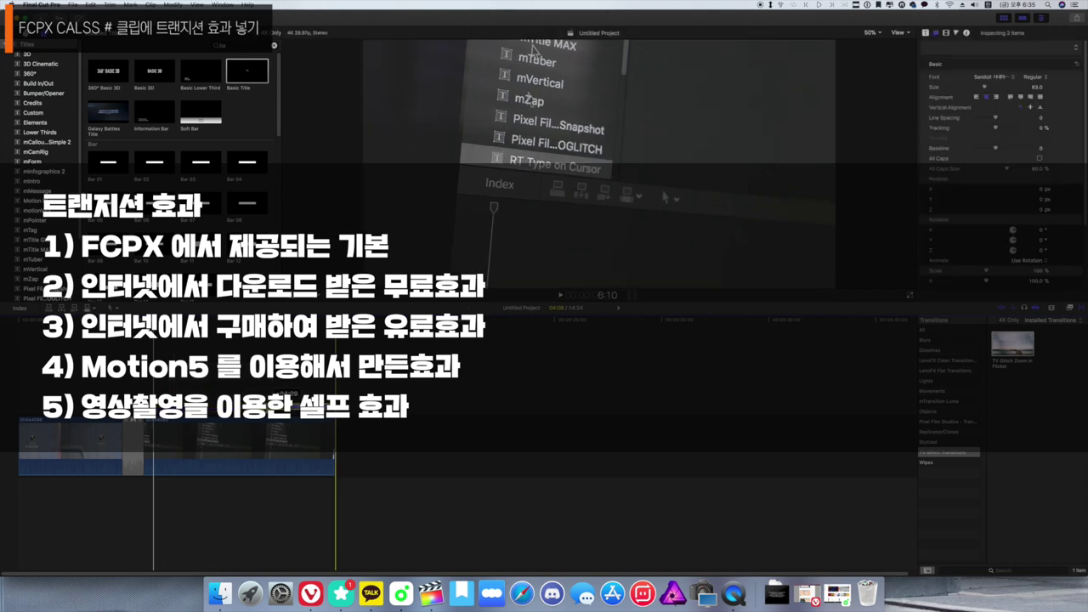
{"action": "left_click", "coordinate": [154, 348]}
{"action": "mouse_move", "coordinate": [153, 320]}
{"action": "left_mouse_down"}
{"action": "mouse_move", "coordinate": [103, 321]}
{"action": "mouse_move", "coordinate": [133, 321]}
{"action": "left_mouse_up"}
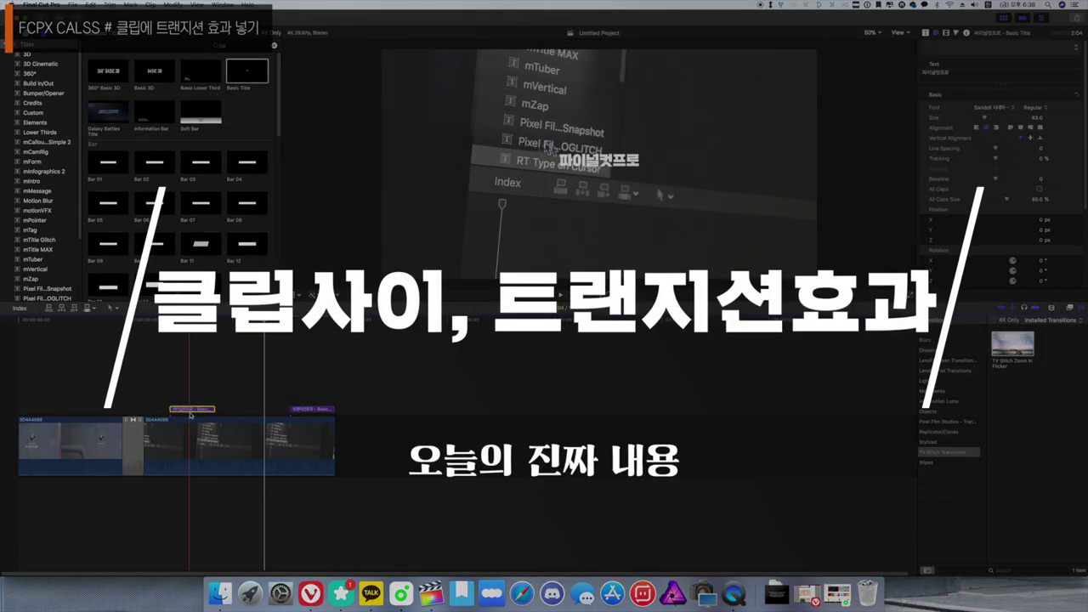
{"action": "left_click_drag", "start_coordinate": [209, 372], "coordinate": [173, 411]}
{"action": "left_click_drag", "start_coordinate": [371, 355], "coordinate": [202, 410]}
{"action": "left_click_drag", "start_coordinate": [234, 373], "coordinate": [183, 412]}
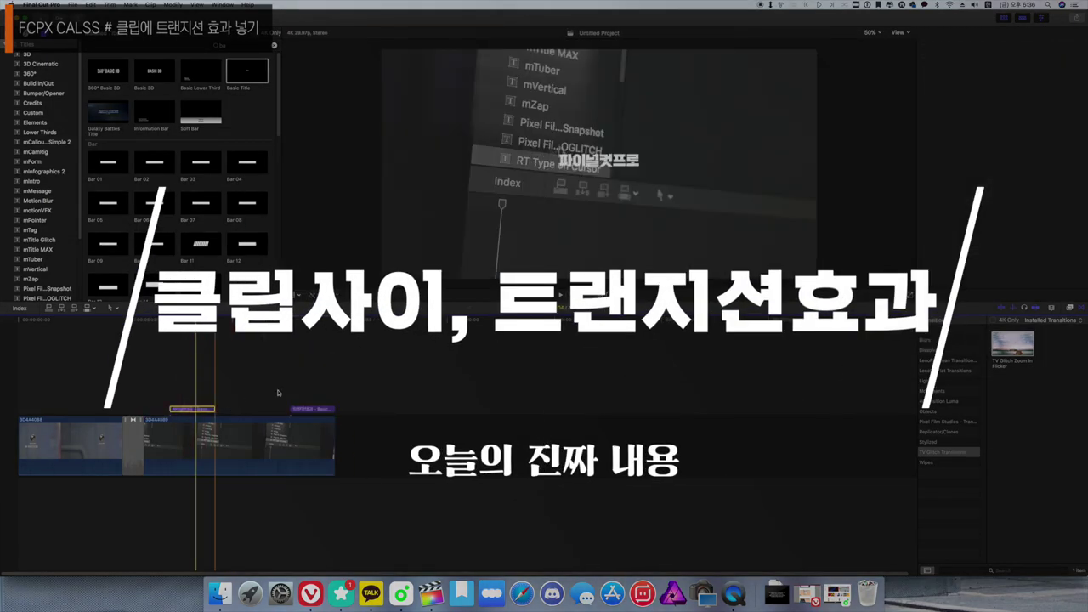
{"action": "left_click", "coordinate": [284, 393]}
{"action": "left_click", "coordinate": [366, 379]}
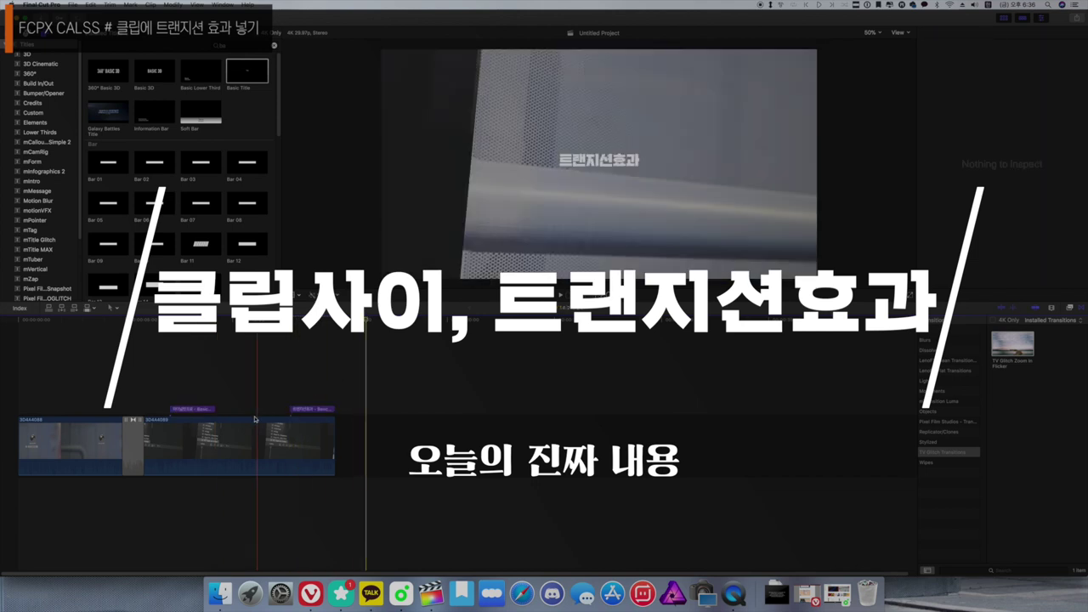
{"action": "mouse_move", "coordinate": [216, 326]}
{"action": "left_mouse_down"}
{"action": "mouse_move", "coordinate": [160, 328]}
{"action": "mouse_move", "coordinate": [309, 328]}
{"action": "mouse_move", "coordinate": [198, 328]}
{"action": "left_mouse_up"}
{"action": "left_click_drag", "start_coordinate": [341, 361], "coordinate": [227, 409]}
Step: Try to apply the TV Glitch Zoom In Flicker transition to the 트랜지션효과 title, and play through both titles
{"action": "left_click_drag", "start_coordinate": [1010, 345], "coordinate": [228, 411]}
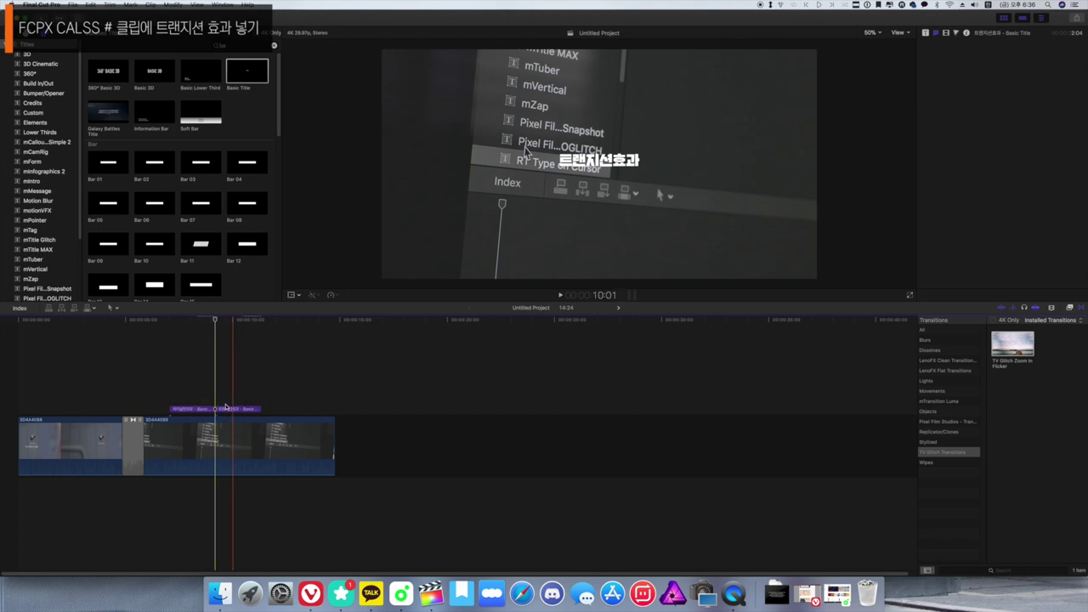
{"action": "left_click_drag", "start_coordinate": [213, 333], "coordinate": [193, 344]}
{"action": "key", "text": "space"}
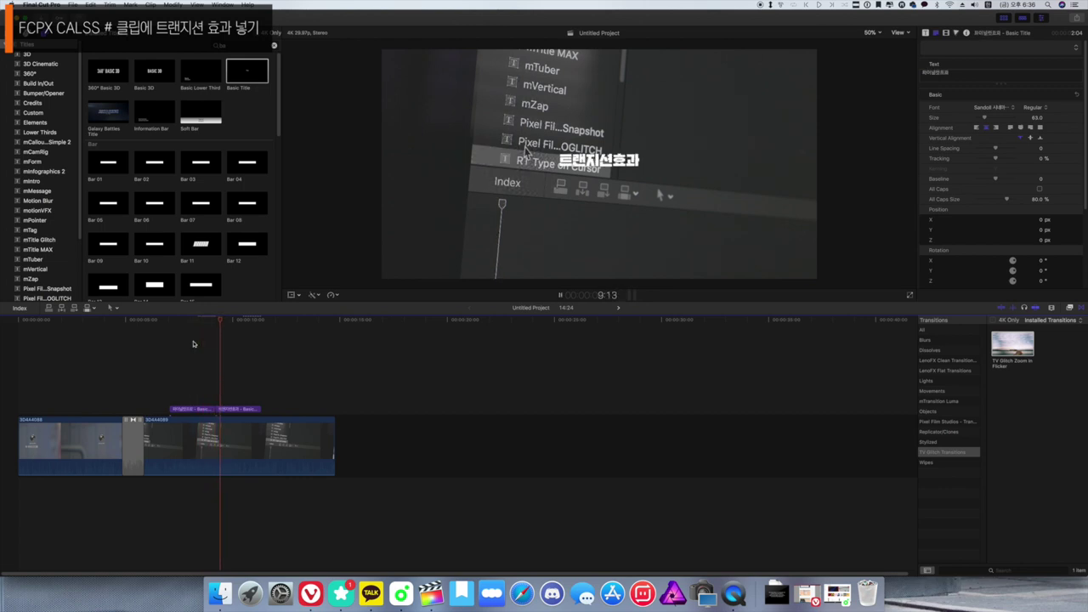
{"action": "left_click_drag", "start_coordinate": [272, 357], "coordinate": [182, 412]}
{"action": "left_click", "coordinate": [276, 365]}
{"action": "left_click_drag", "start_coordinate": [294, 357], "coordinate": [162, 412]}
{"action": "left_click", "coordinate": [188, 328]}
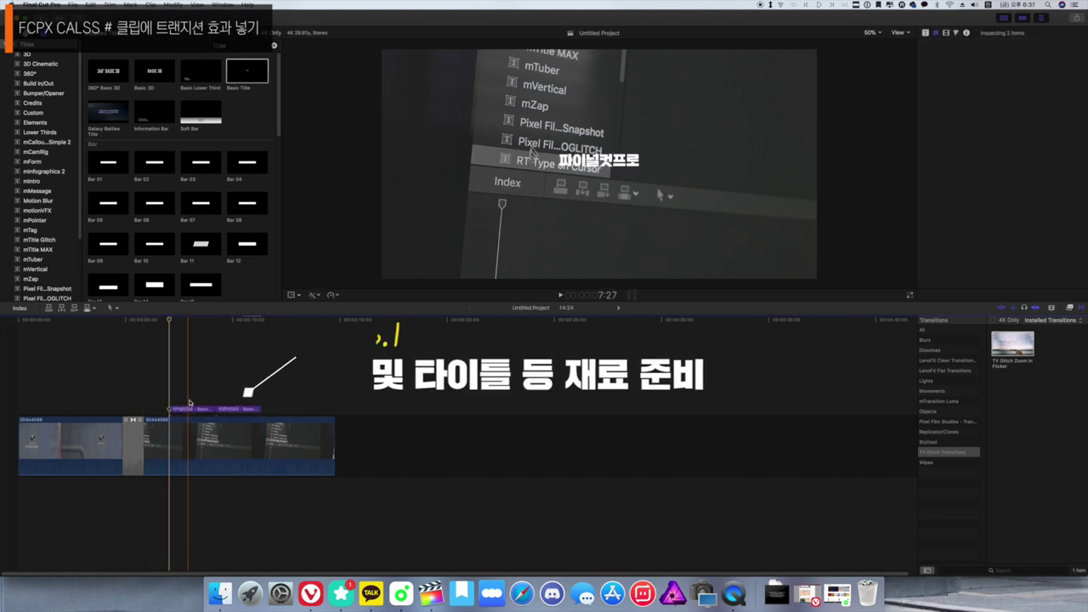
{"action": "left_click_drag", "start_coordinate": [187, 322], "coordinate": [193, 323]}
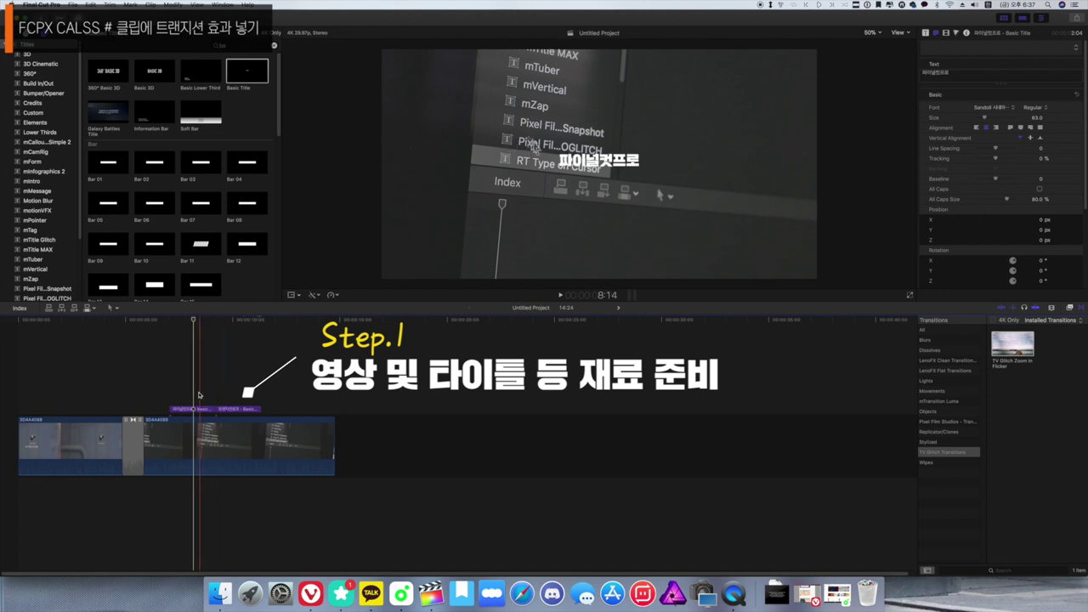
Step: Group the two titles above the second video clip into a storyline
{"action": "left_click", "coordinate": [236, 408]}
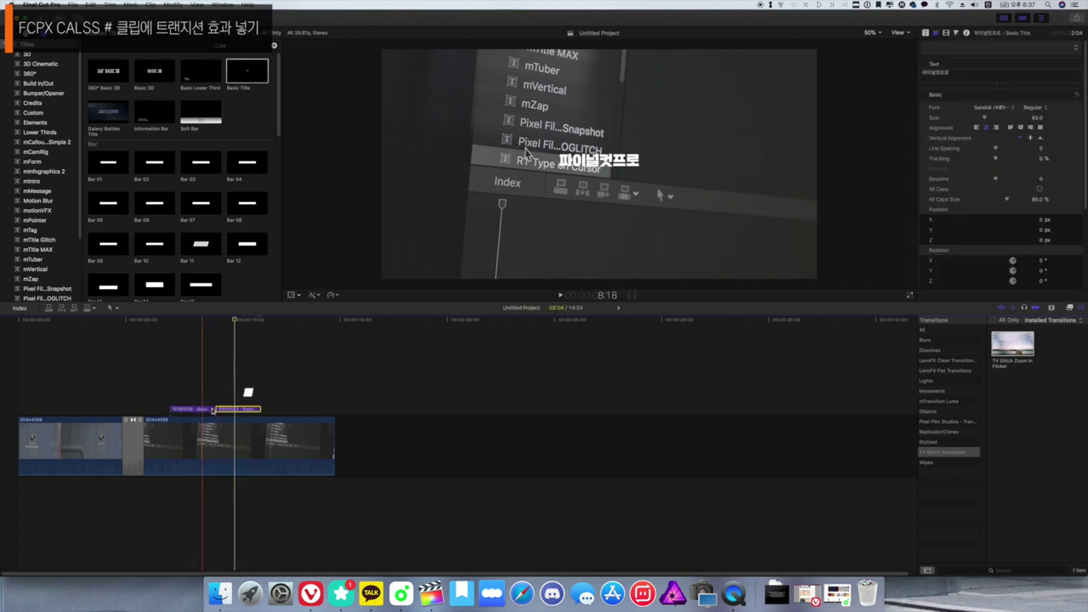
{"action": "left_click_drag", "start_coordinate": [299, 378], "coordinate": [170, 411]}
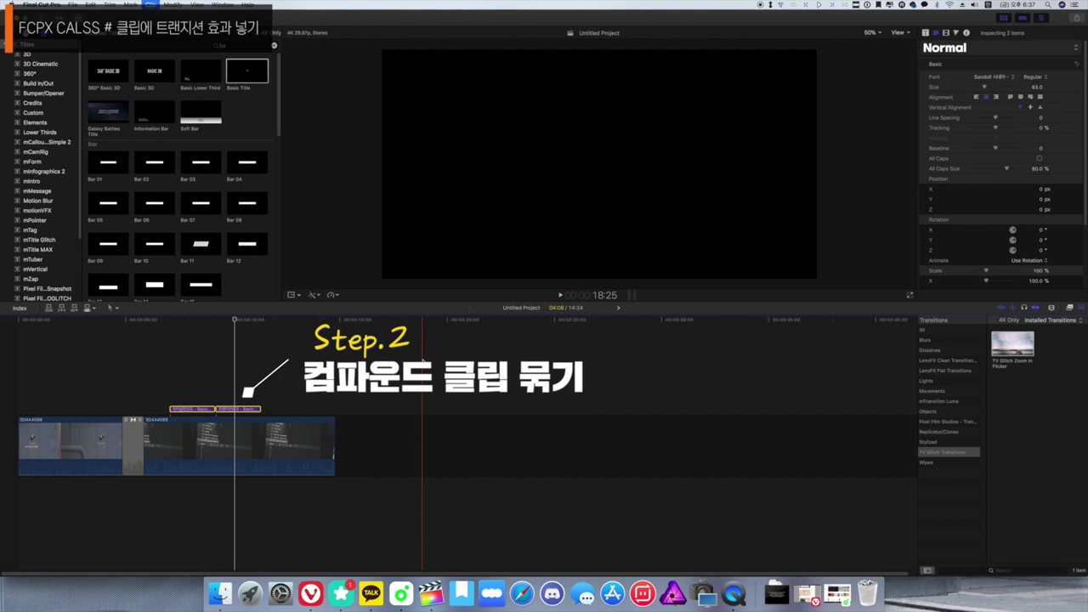
{"action": "key", "text": "super+g"}
{"action": "left_click", "coordinate": [343, 346]}
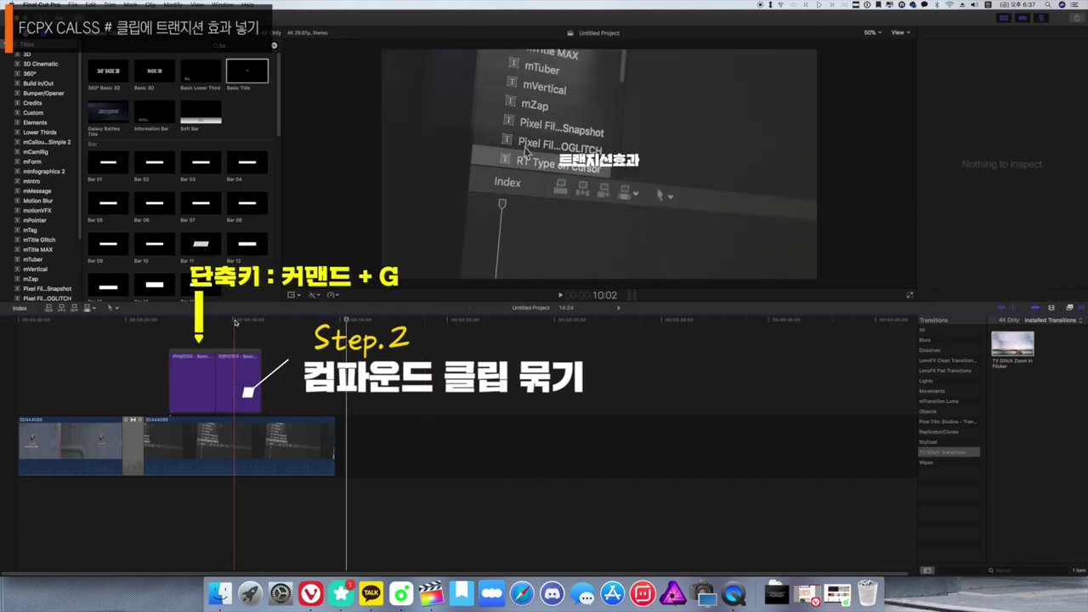
{"action": "left_click", "coordinate": [262, 323]}
{"action": "left_click", "coordinate": [209, 370]}
{"action": "left_click", "coordinate": [230, 371]}
{"action": "left_click", "coordinate": [201, 373]}
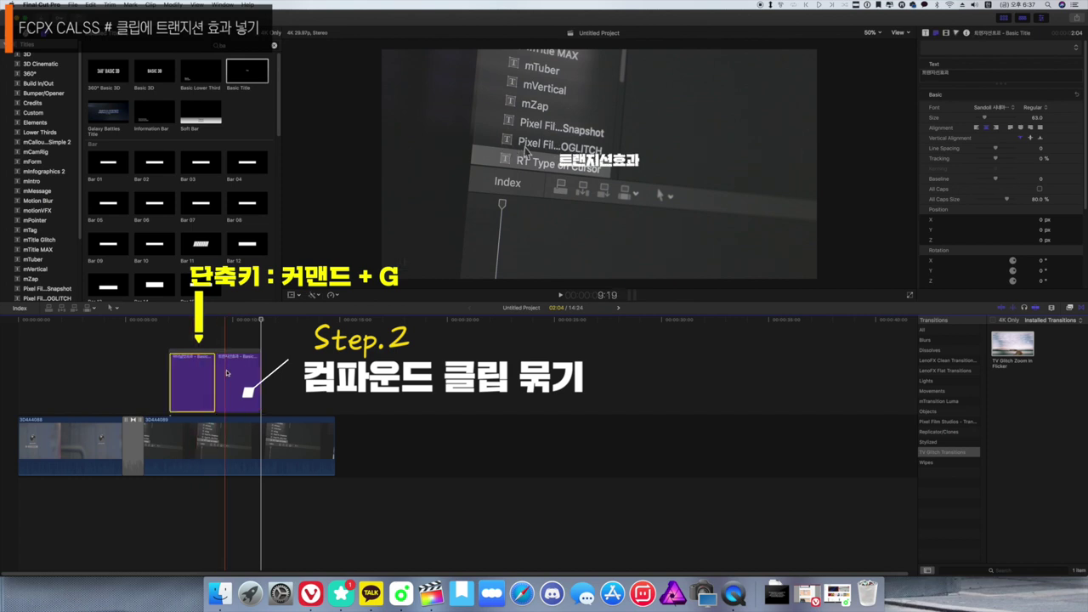
{"action": "left_click", "coordinate": [228, 375]}
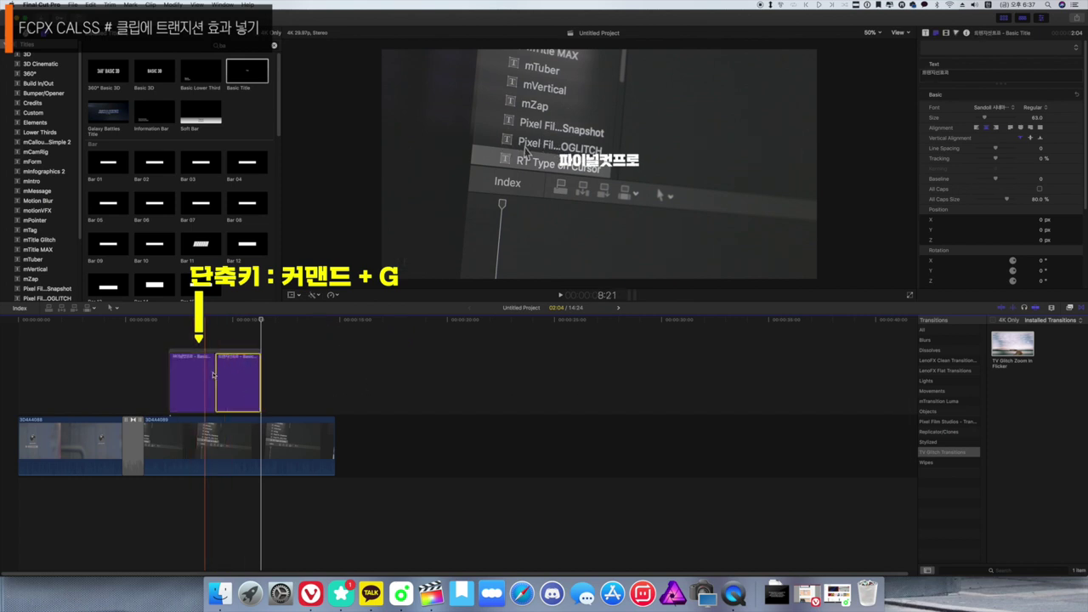
Step: Add the TV Glitch Zoom In Flicker transition between the two titles in the storyline, and play it back
{"action": "left_click_drag", "start_coordinate": [1012, 346], "coordinate": [1050, 400]}
{"action": "left_click", "coordinate": [214, 386]}
{"action": "left_click", "coordinate": [232, 384]}
{"action": "left_click", "coordinate": [202, 382]}
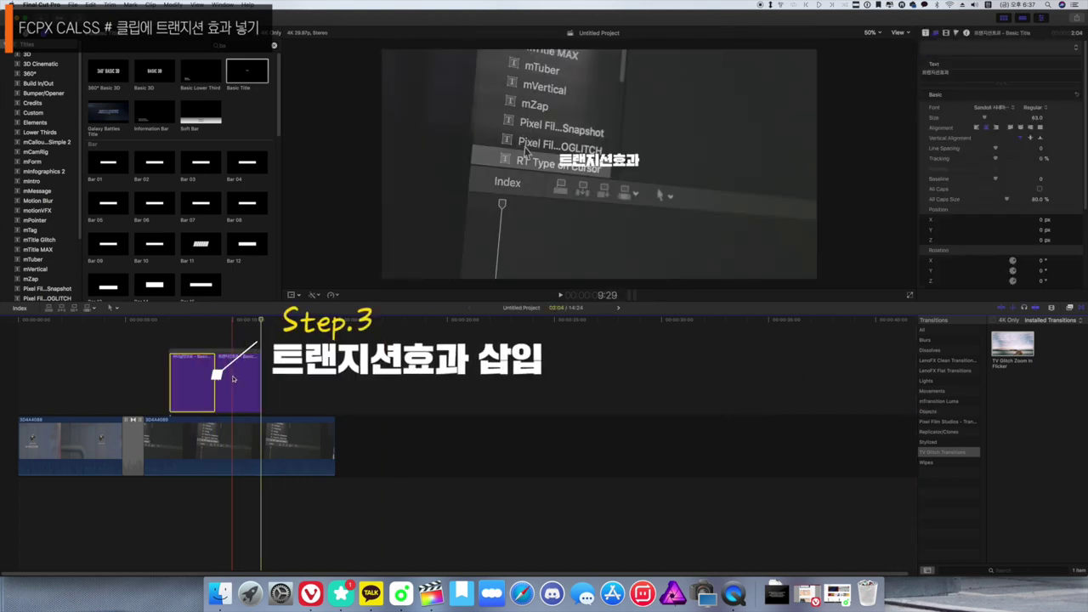
{"action": "left_click_drag", "start_coordinate": [1012, 344], "coordinate": [215, 379]}
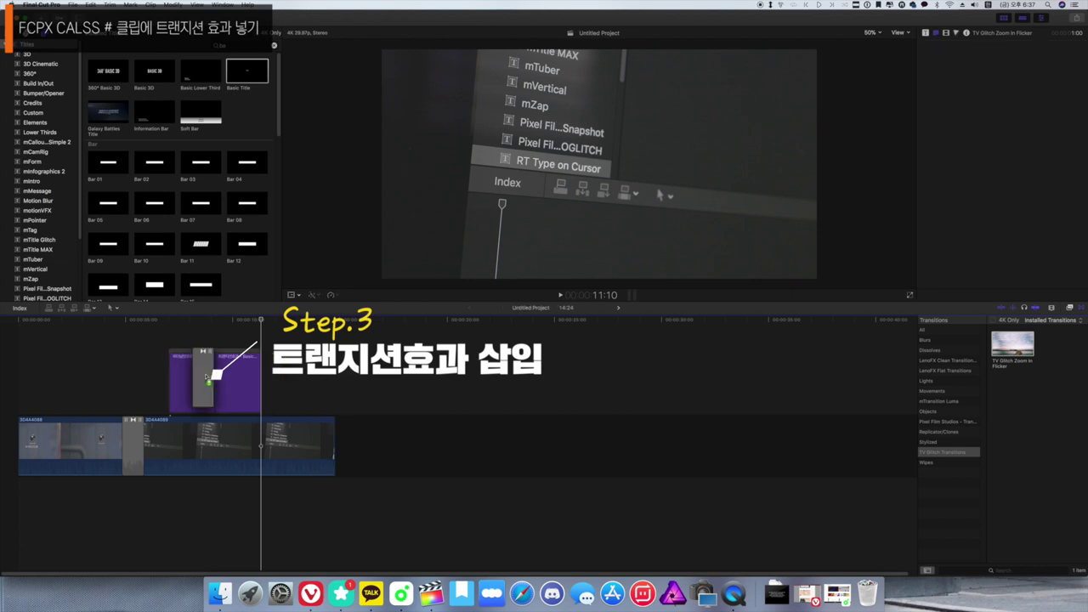
{"action": "left_click", "coordinate": [182, 336]}
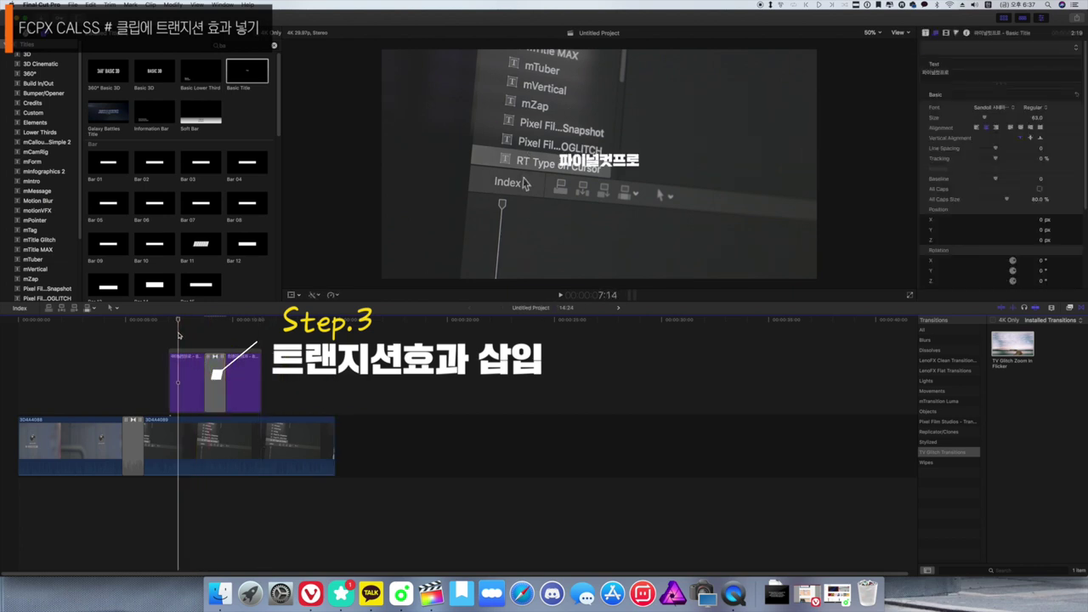
{"action": "left_click", "coordinate": [179, 335]}
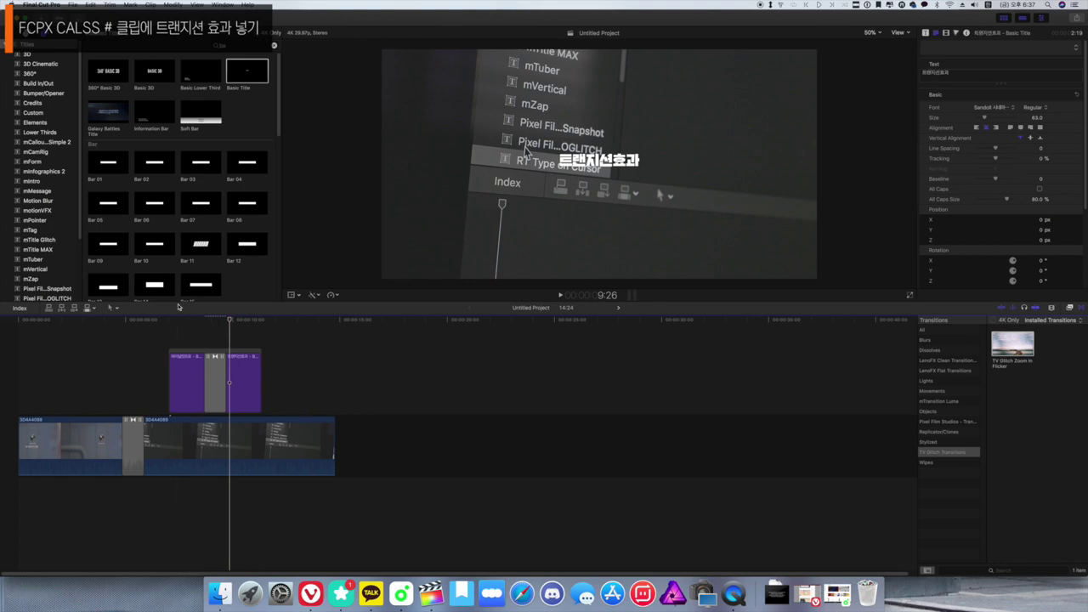
Step: Remove the transition between the two titles and undo their grouping into a storyline
{"action": "left_click", "coordinate": [215, 387]}
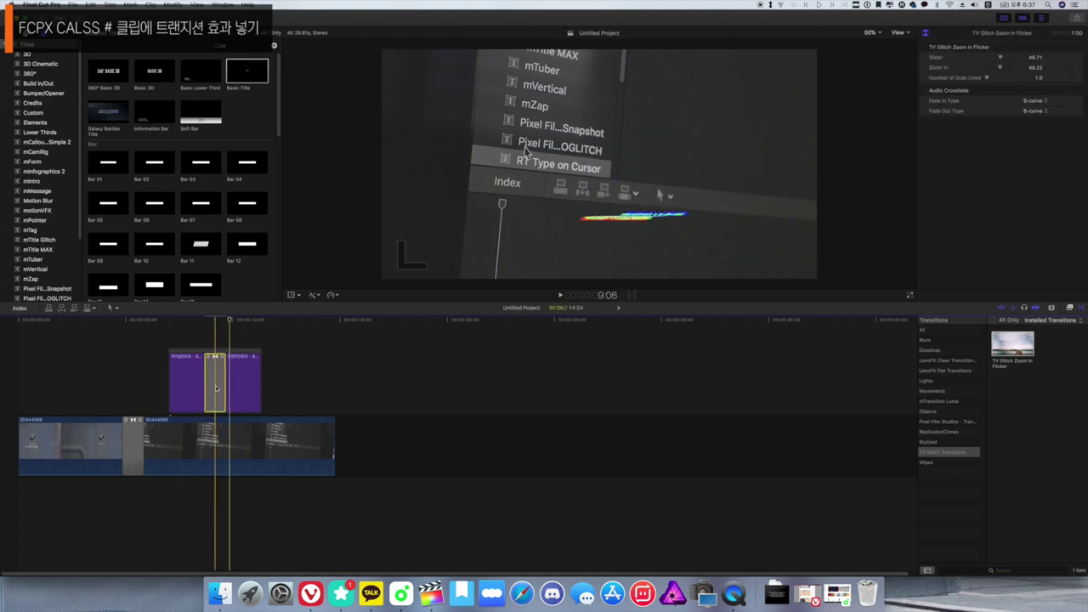
{"action": "left_click", "coordinate": [216, 385]}
{"action": "left_click", "coordinate": [245, 363]}
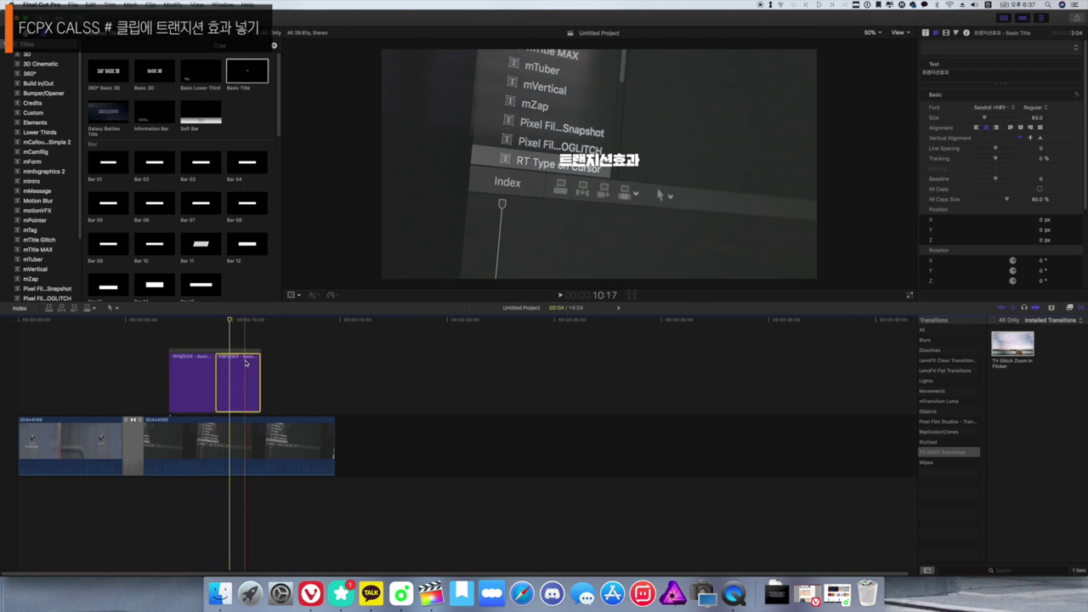
{"action": "key", "text": "super+z"}
{"action": "key", "text": "super+z"}
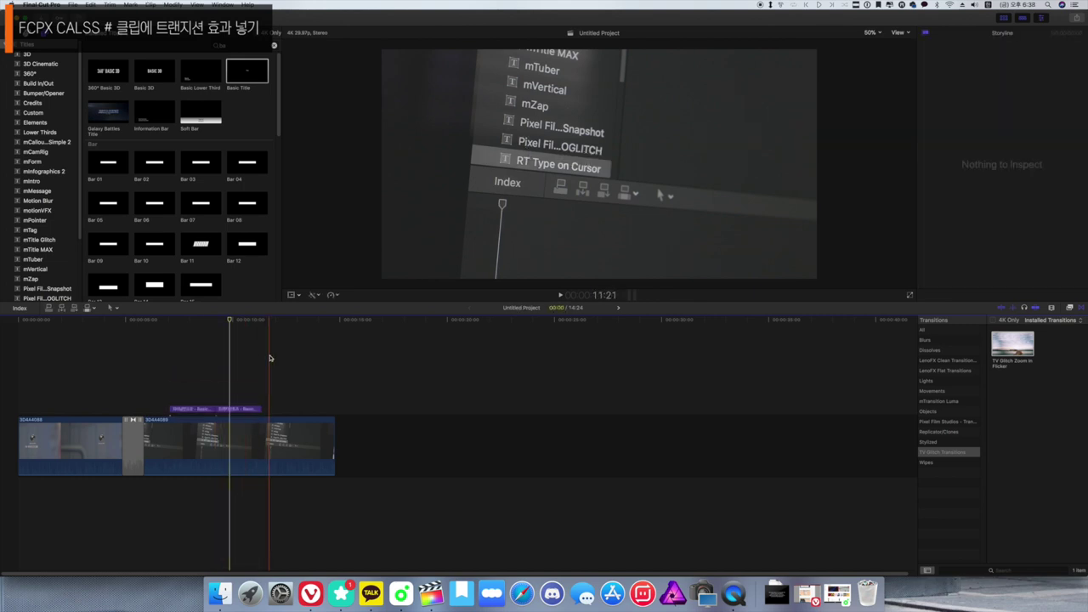
{"action": "left_click", "coordinate": [269, 364]}
Step: Combine the two titles into a new compound clip, keeping the default settings
{"action": "left_click_drag", "start_coordinate": [281, 378], "coordinate": [194, 414]}
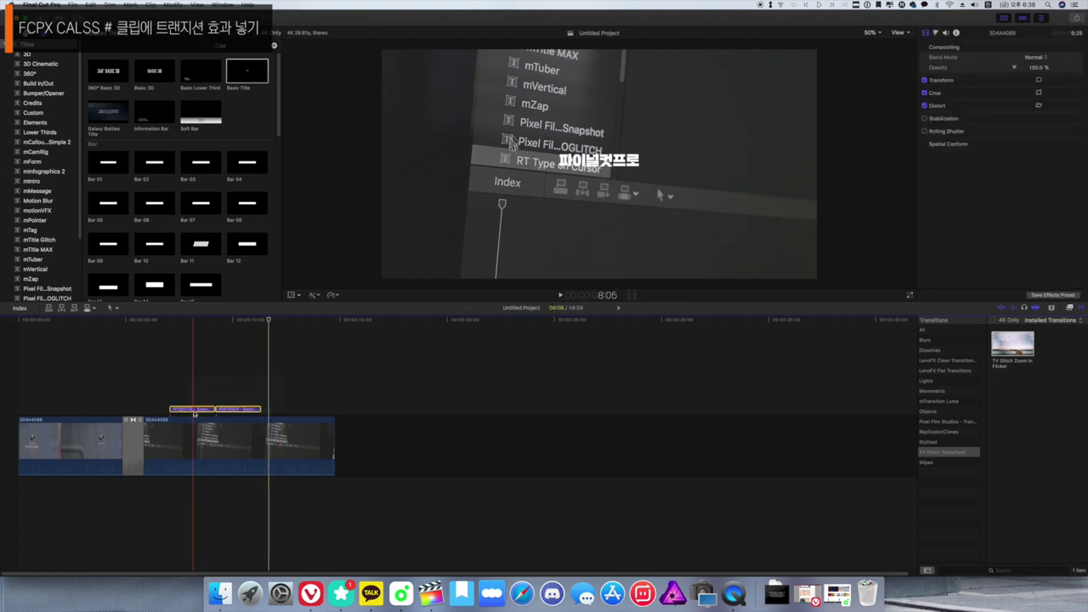
{"action": "right_click", "coordinate": [200, 410]}
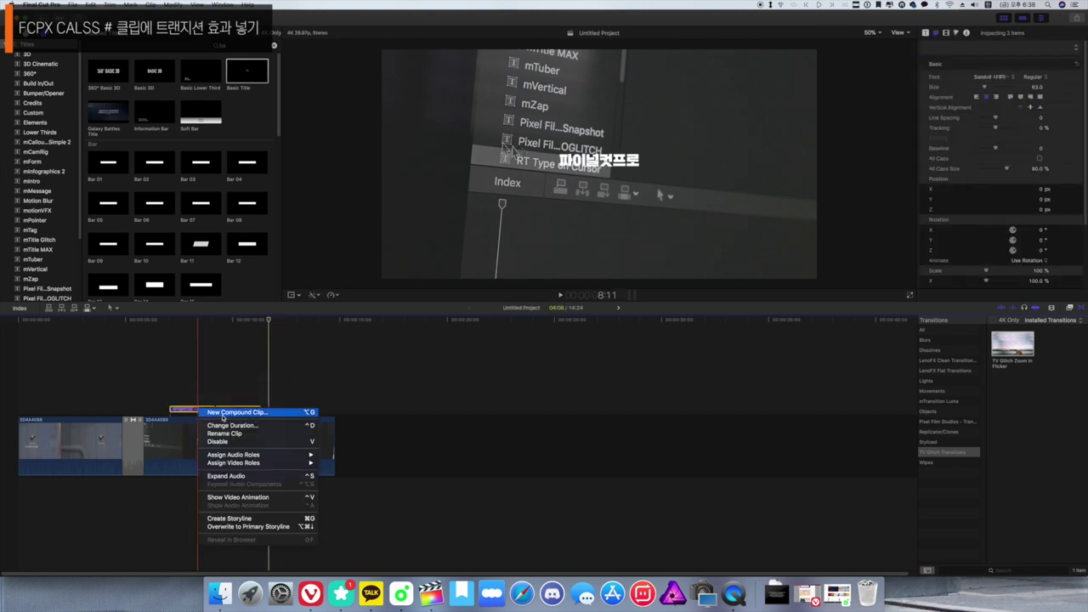
{"action": "left_click", "coordinate": [223, 412]}
{"action": "key", "text": "Return"}
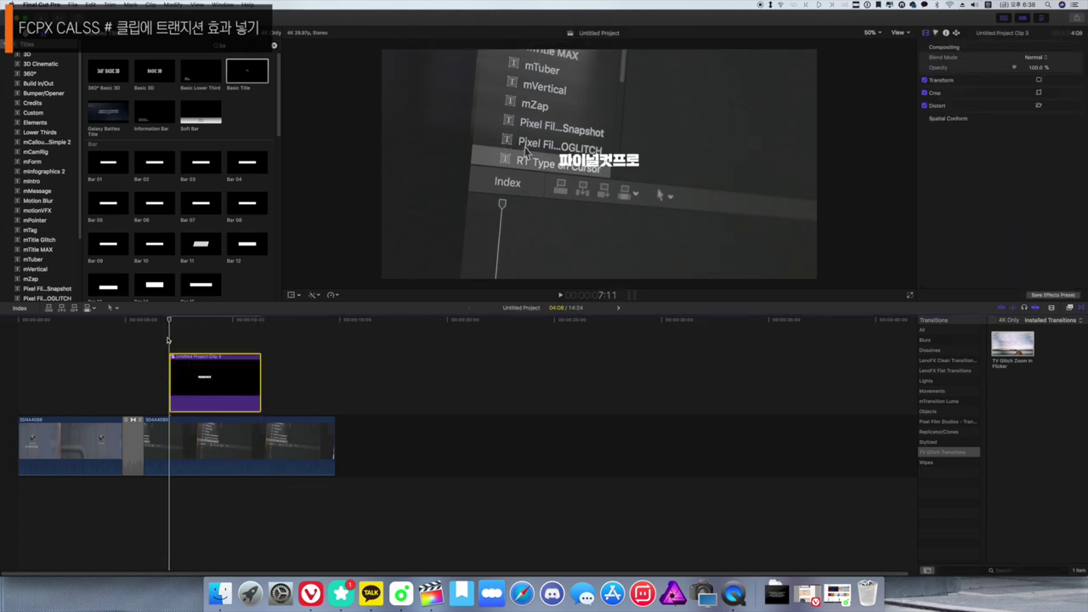
{"action": "mouse_move", "coordinate": [173, 329]}
{"action": "left_mouse_down"}
{"action": "mouse_move", "coordinate": [221, 328]}
{"action": "mouse_move", "coordinate": [165, 328]}
{"action": "left_mouse_up"}
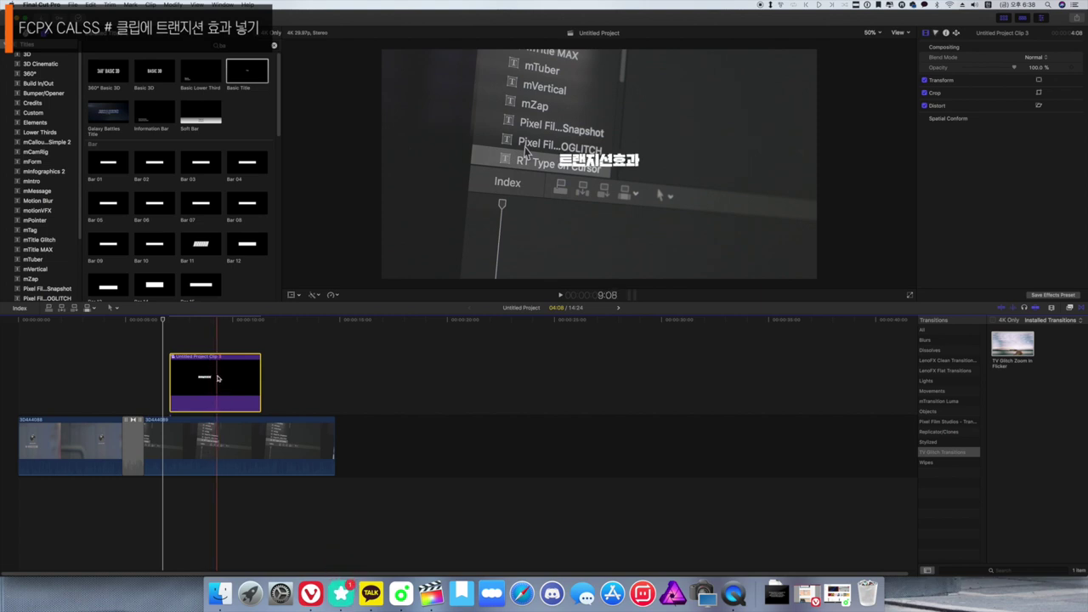
Step: Add the TV Glitch Zoom In Flicker transition between the two titles inside the compound clip, and play the result in the project
{"action": "double_click", "coordinate": [217, 379]}
{"action": "left_click_drag", "start_coordinate": [1034, 358], "coordinate": [121, 444]}
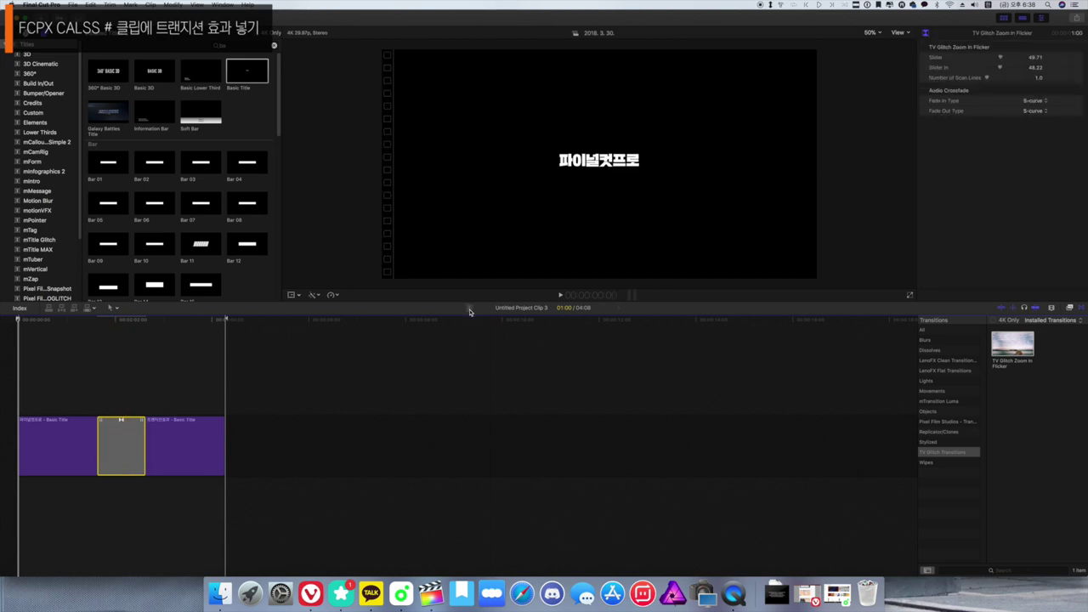
{"action": "left_click", "coordinate": [469, 309]}
{"action": "key", "text": "space"}
{"action": "key", "text": "space"}
{"action": "left_click", "coordinate": [192, 364]}
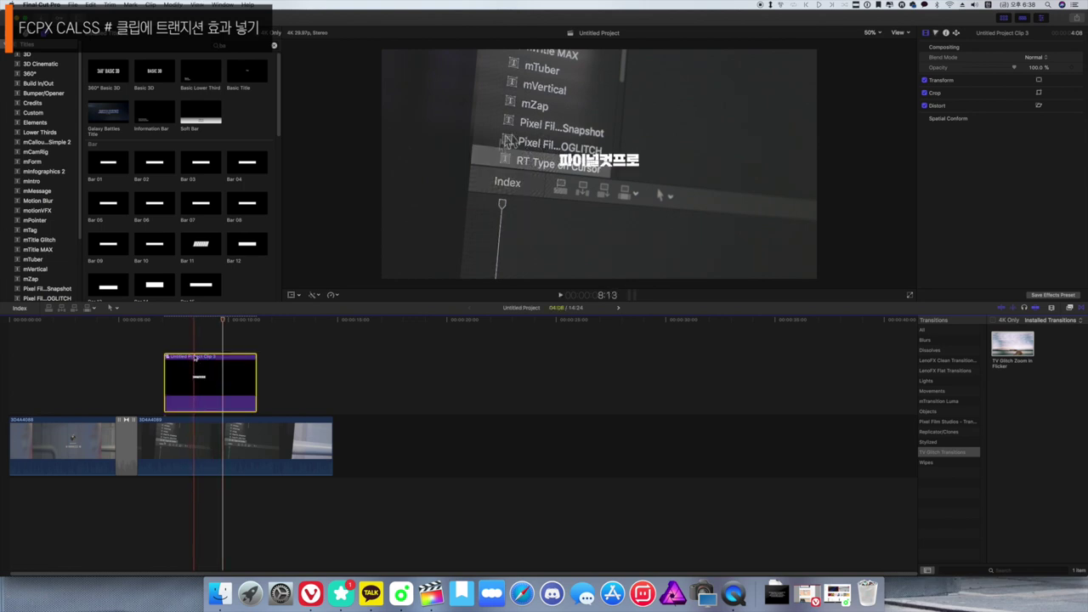
Step: Add the TV Glitch Zoom In Flicker transition to the start and end of the compound clip, and play it back
{"action": "left_click_drag", "start_coordinate": [202, 324], "coordinate": [167, 330]}
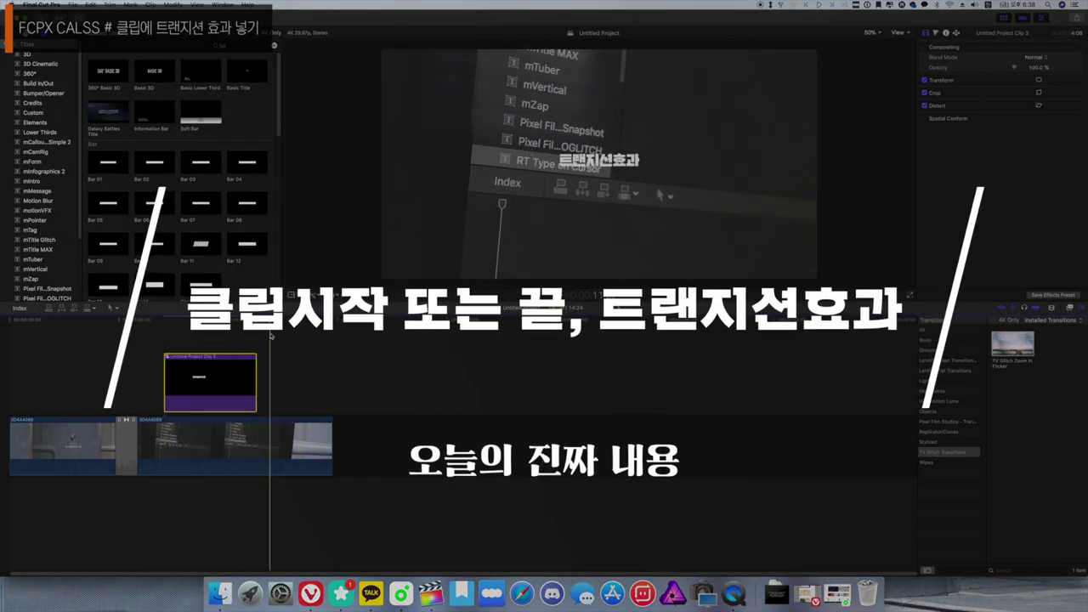
{"action": "left_click_drag", "start_coordinate": [1013, 345], "coordinate": [260, 381]}
{"action": "left_click", "coordinate": [155, 337]}
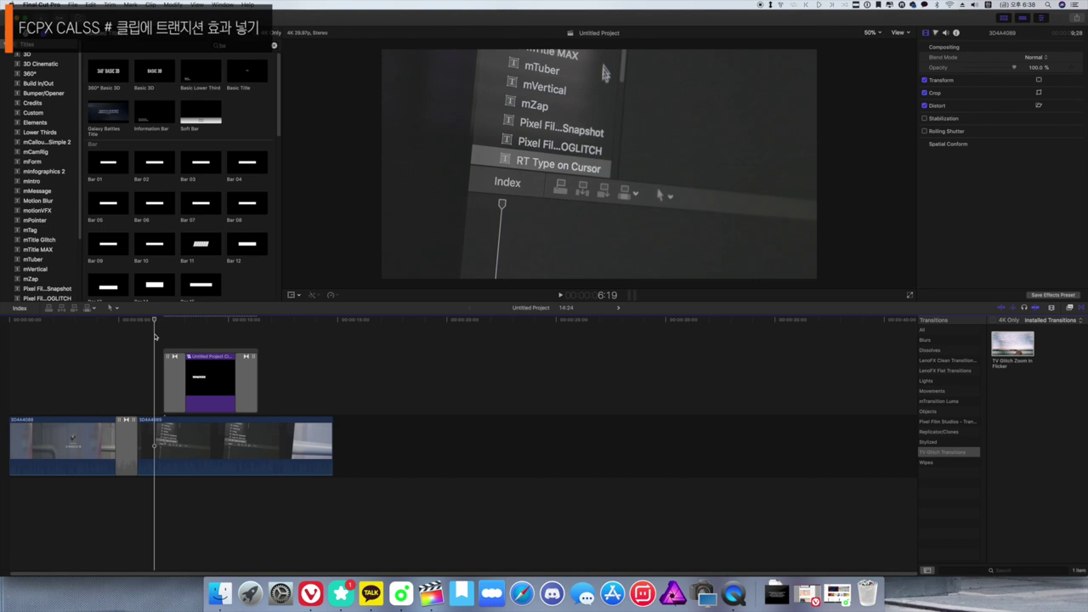
{"action": "key", "text": "space"}
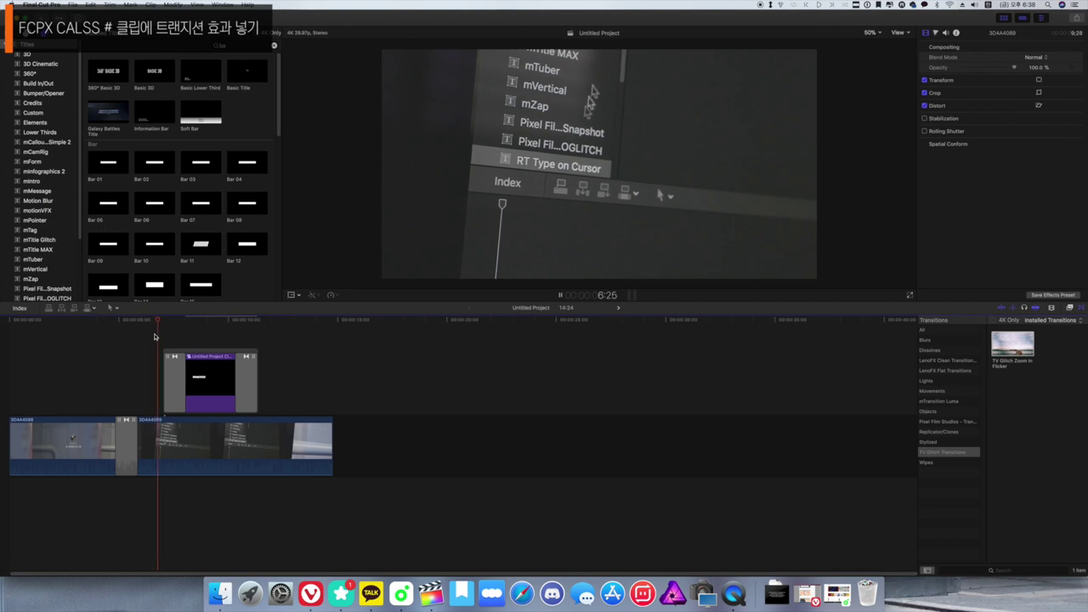
{"action": "key", "text": "space"}
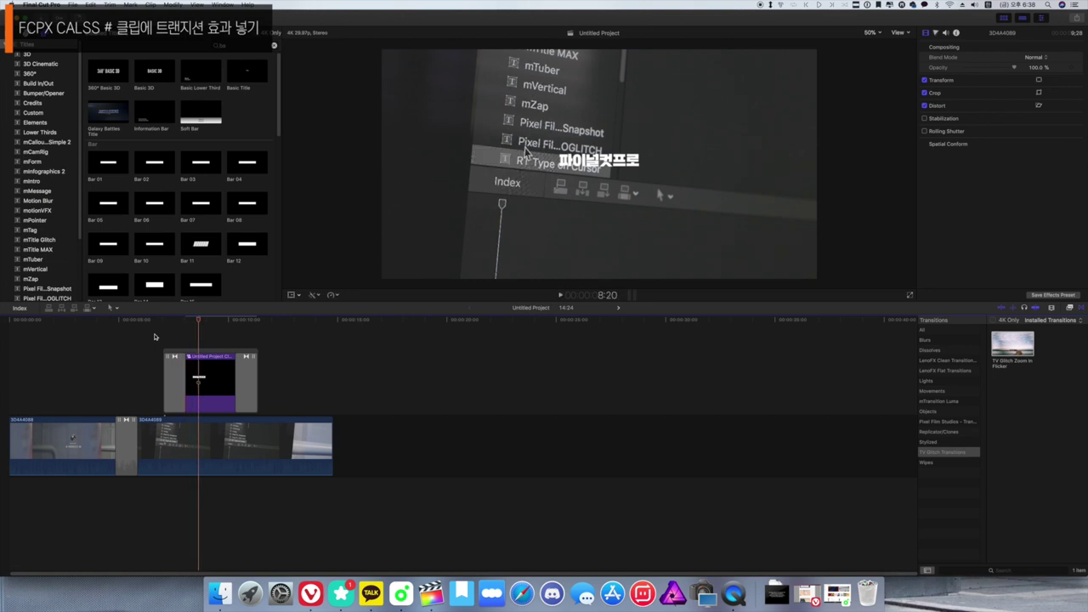
Step: Delete the transitions at both ends of the compound clip and break the clip apart into the two separate titles
{"action": "left_click", "coordinate": [172, 373]}
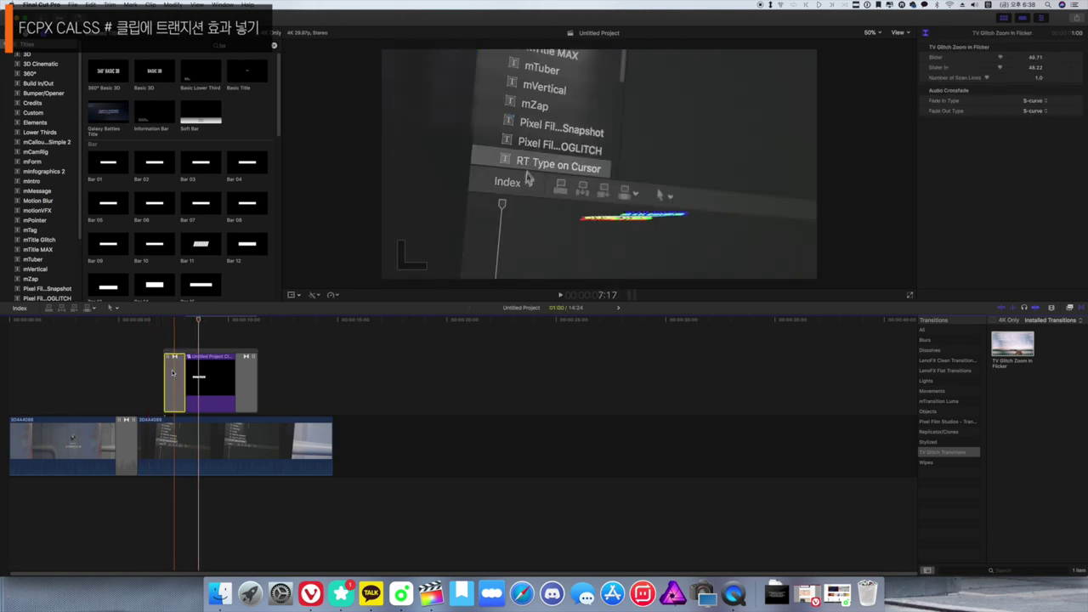
{"action": "left_click", "coordinate": [248, 379]}
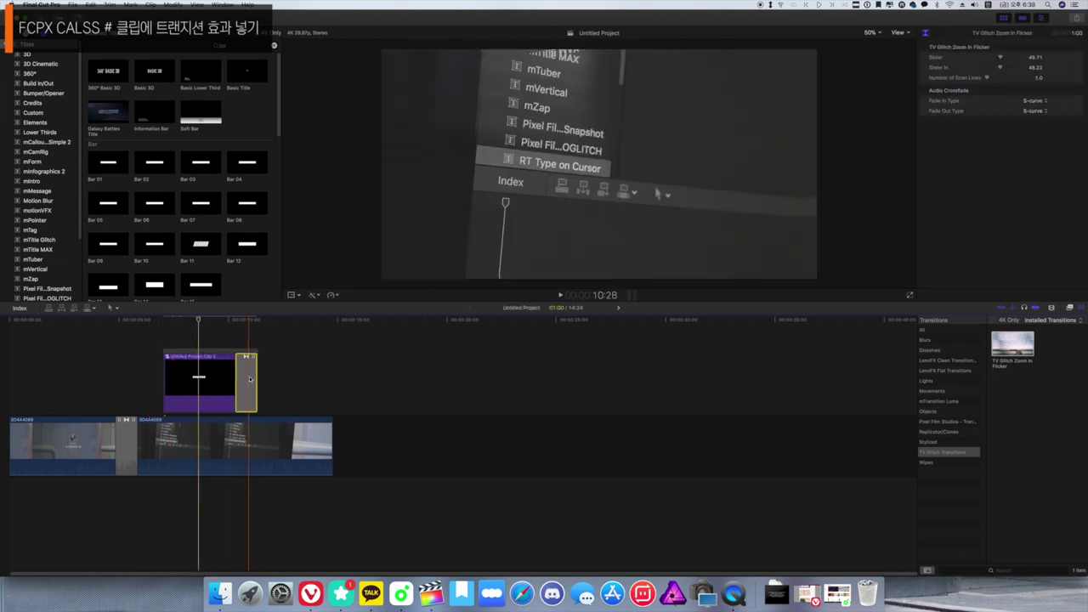
{"action": "left_click", "coordinate": [247, 362]}
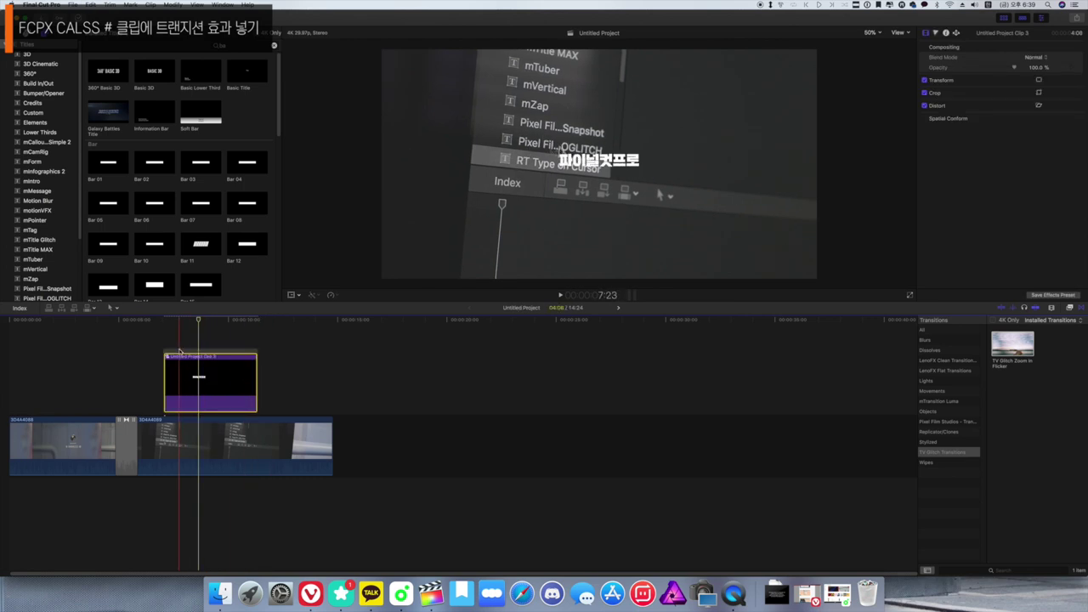
{"action": "left_click", "coordinate": [237, 352]}
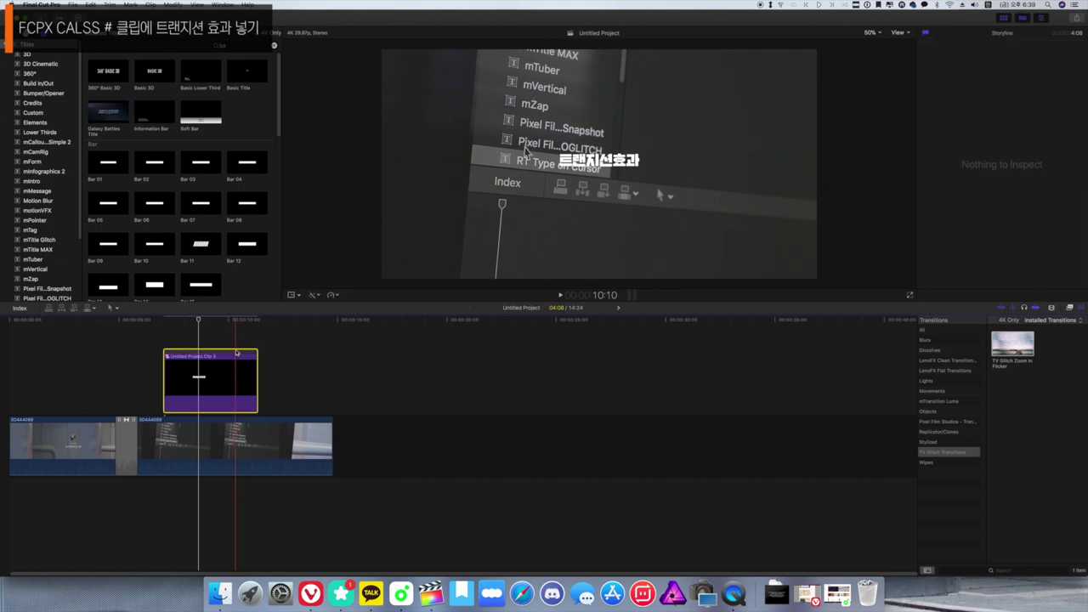
{"action": "key", "text": "shift+super+g"}
{"action": "left_click", "coordinate": [222, 361]}
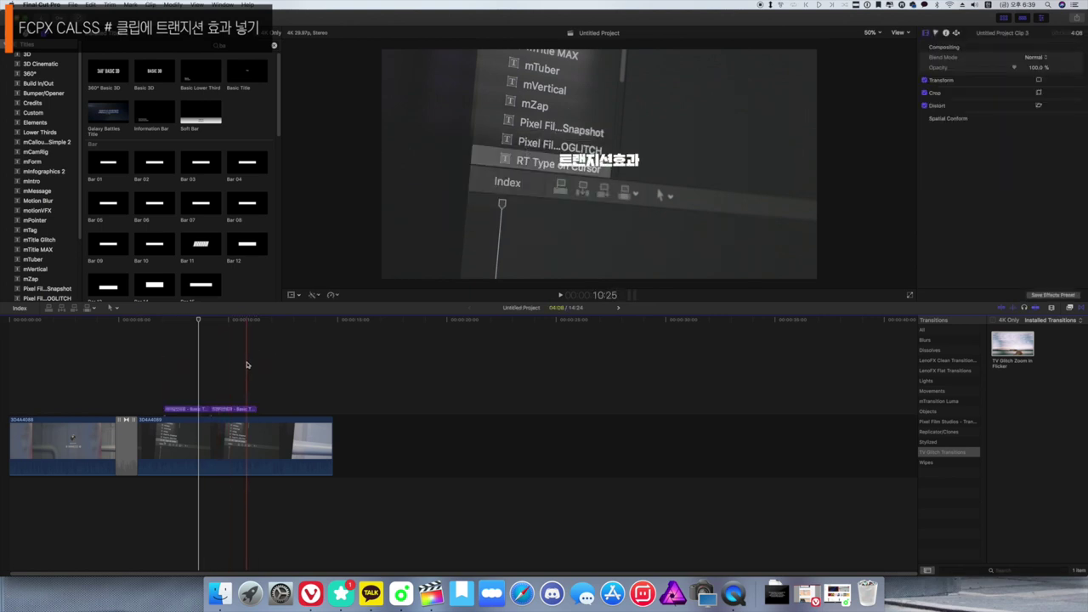
Step: Place the Custom solid generator directly after the second title and shorten it to 1:24
{"action": "scroll", "coordinate": [46, 272], "scroll_direction": "down", "scroll_amount": 4}
{"action": "left_click", "coordinate": [32, 286]}
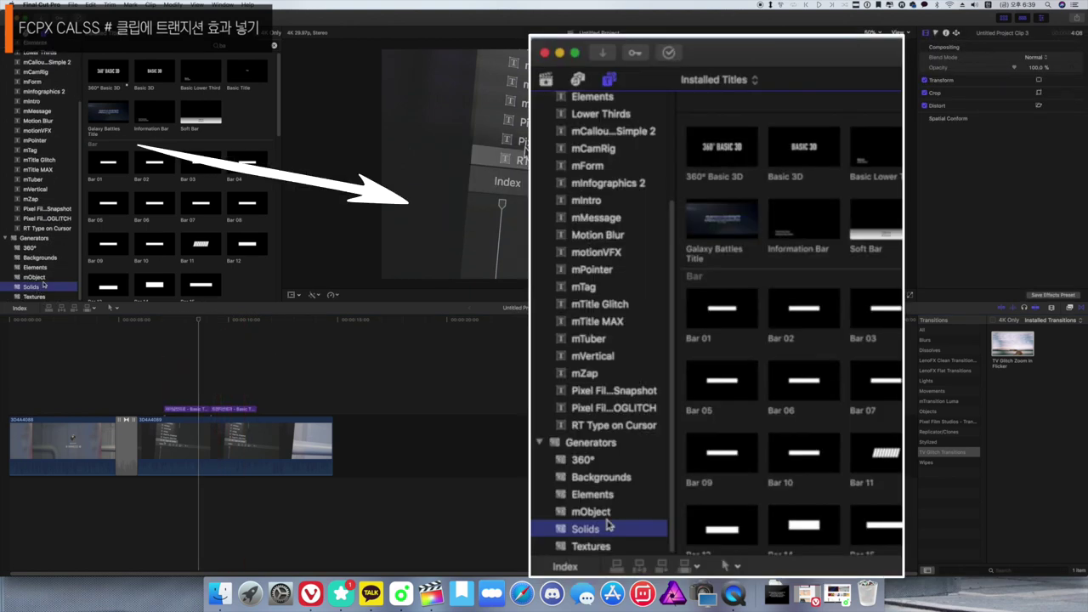
{"action": "mouse_move", "coordinate": [108, 72]}
{"action": "left_mouse_down"}
{"action": "mouse_move", "coordinate": [191, 150]}
{"action": "mouse_move", "coordinate": [259, 383]}
{"action": "left_mouse_up"}
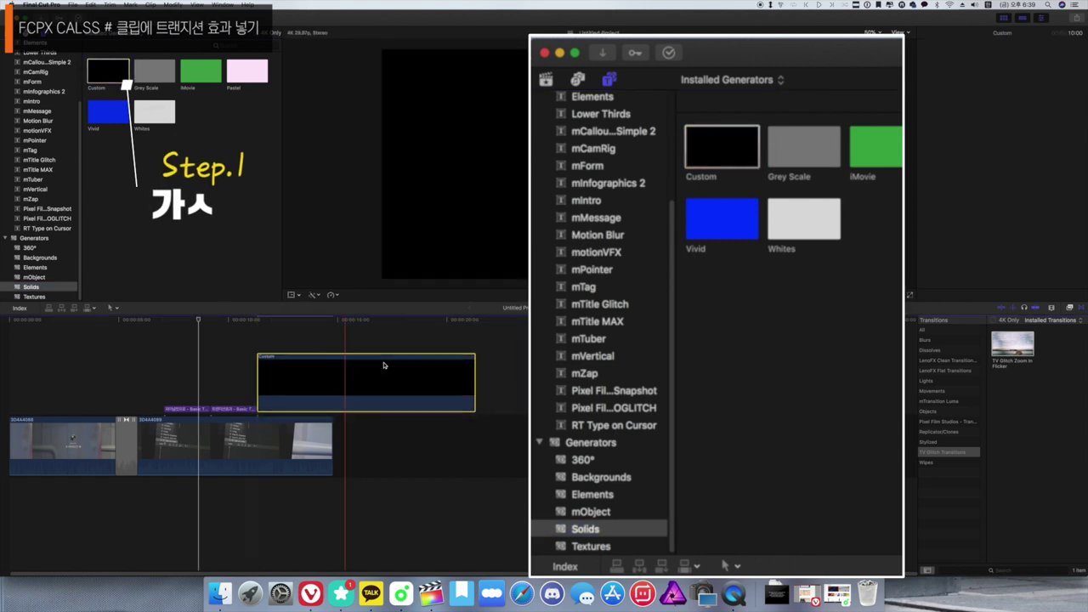
{"action": "left_click_drag", "start_coordinate": [473, 376], "coordinate": [296, 375]}
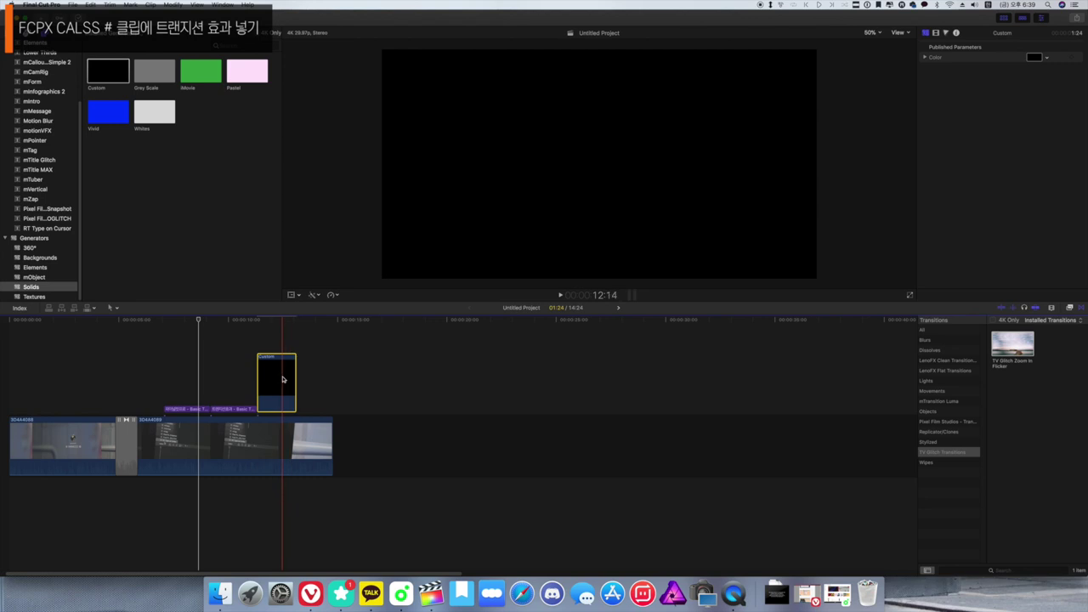
Step: Set the Custom solid's opacity to 0% and group it with the two titles into a storyline
{"action": "left_click", "coordinate": [935, 33]}
{"action": "left_click_drag", "start_coordinate": [1015, 68], "coordinate": [969, 68]}
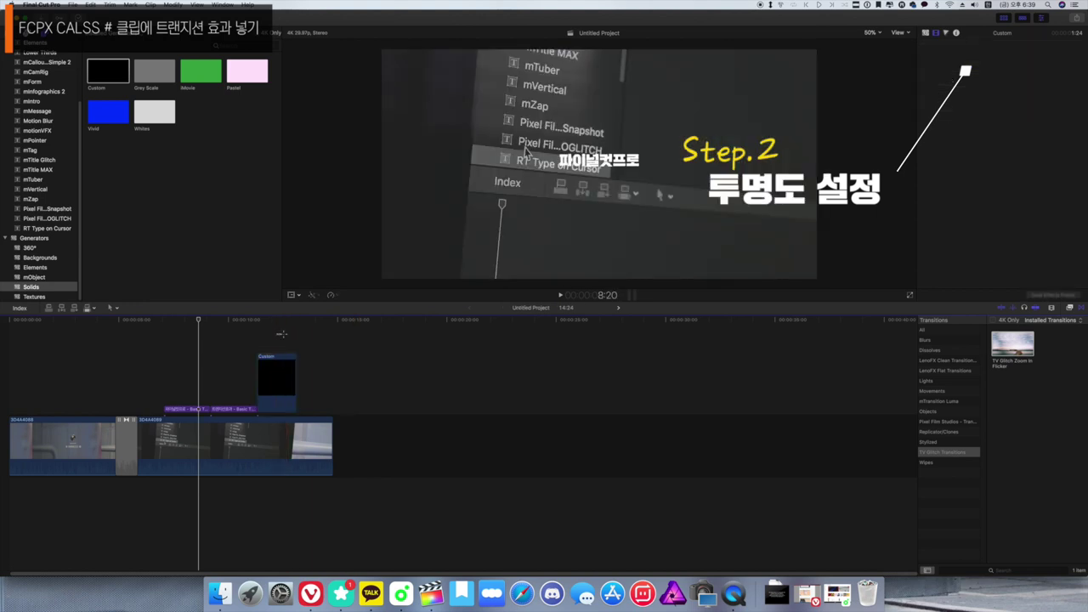
{"action": "left_click_drag", "start_coordinate": [313, 334], "coordinate": [185, 405]}
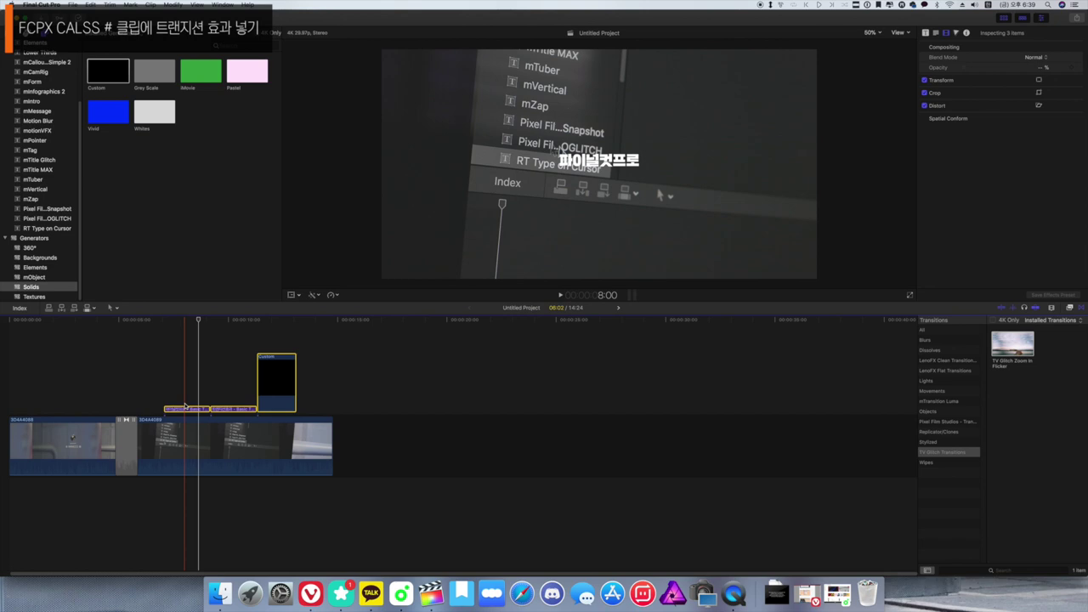
{"action": "key", "text": "super+g"}
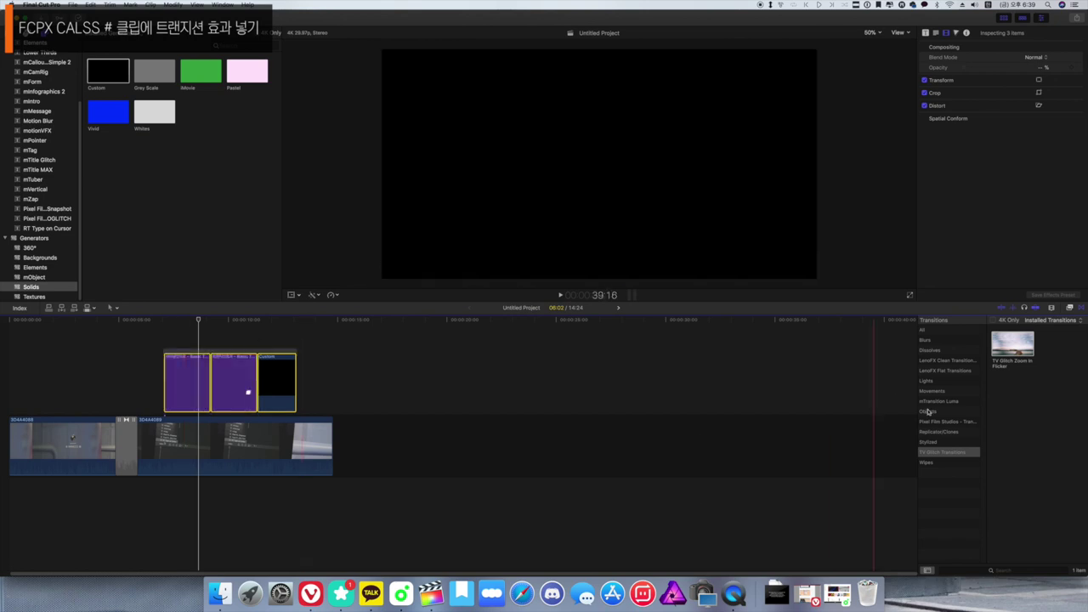
Step: Add the TV Glitch Zoom In Flicker transition between the titles and between the second title and the solid, and play it back
{"action": "left_click_drag", "start_coordinate": [1012, 344], "coordinate": [210, 383]}
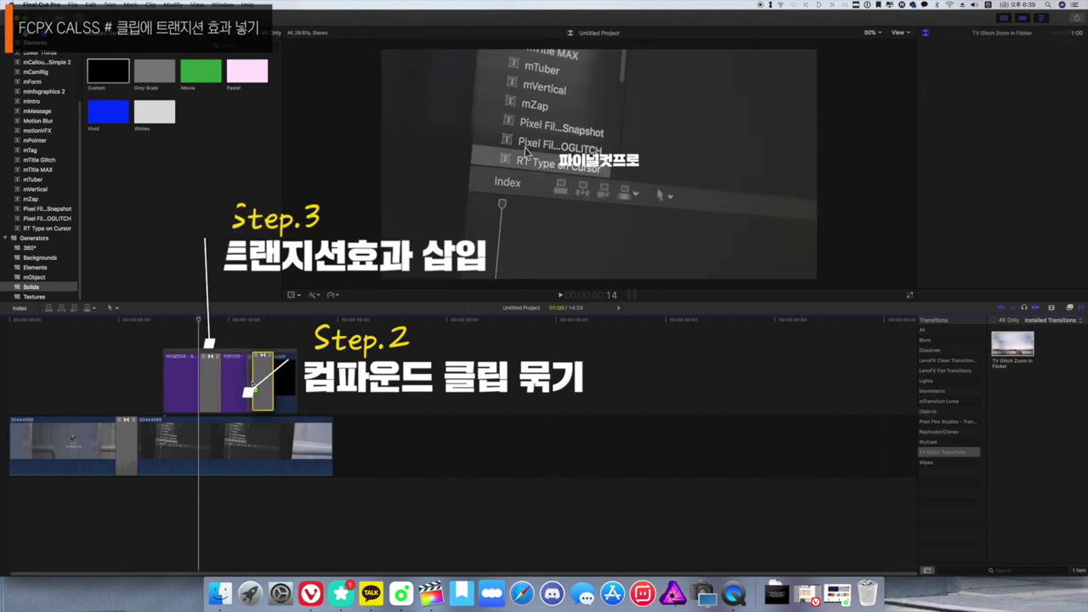
{"action": "left_click", "coordinate": [232, 339]}
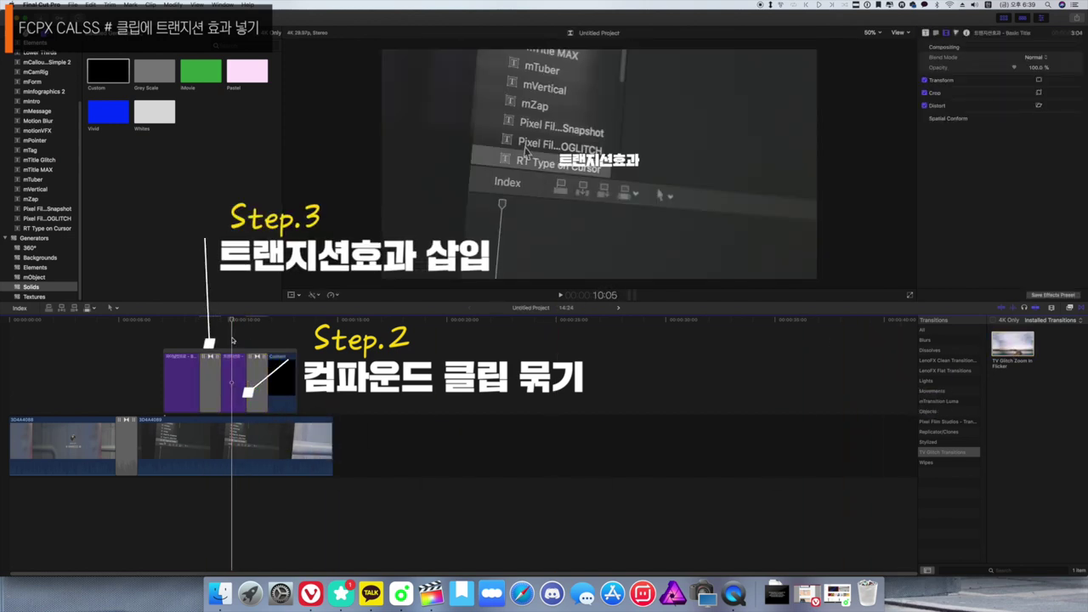
{"action": "key", "text": "space"}
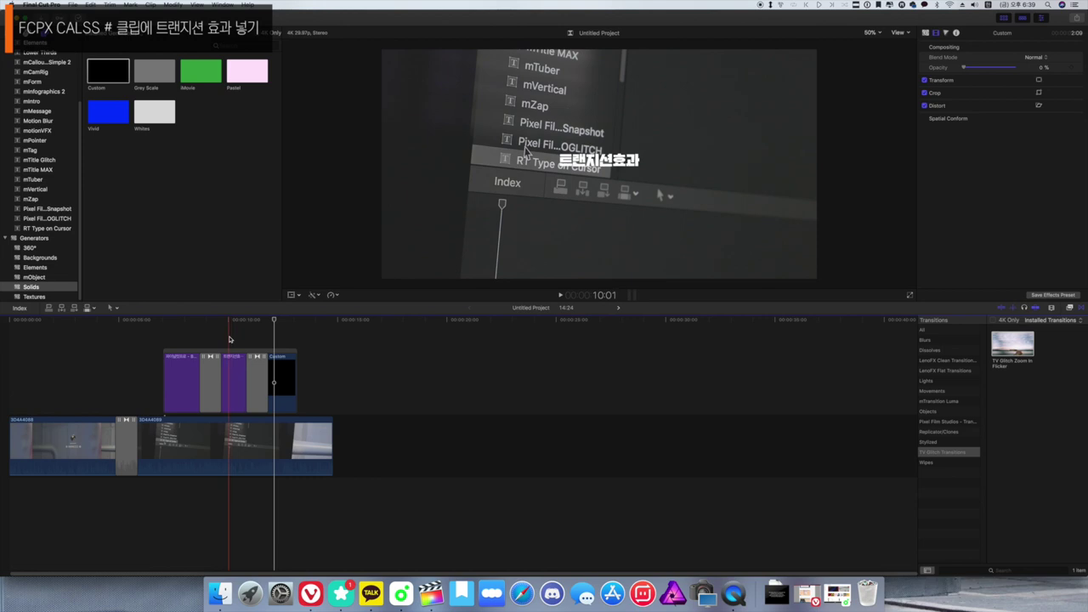
{"action": "left_click", "coordinate": [242, 320]}
{"action": "key", "text": "space"}
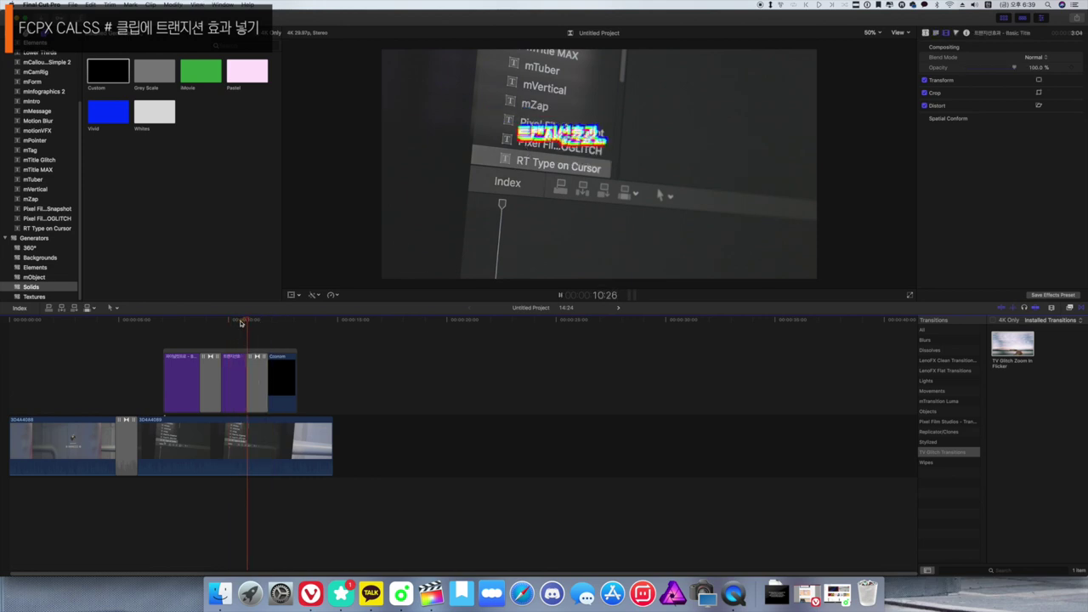
Step: Move the whole storyline so it ends together with the second video clip, and scrub through the result
{"action": "left_click_drag", "start_coordinate": [331, 335], "coordinate": [130, 379]}
{"action": "left_click_drag", "start_coordinate": [193, 351], "coordinate": [229, 351]}
{"action": "mouse_move", "coordinate": [273, 323]}
{"action": "left_mouse_down"}
{"action": "mouse_move", "coordinate": [195, 324]}
{"action": "mouse_move", "coordinate": [290, 324]}
{"action": "left_mouse_up"}
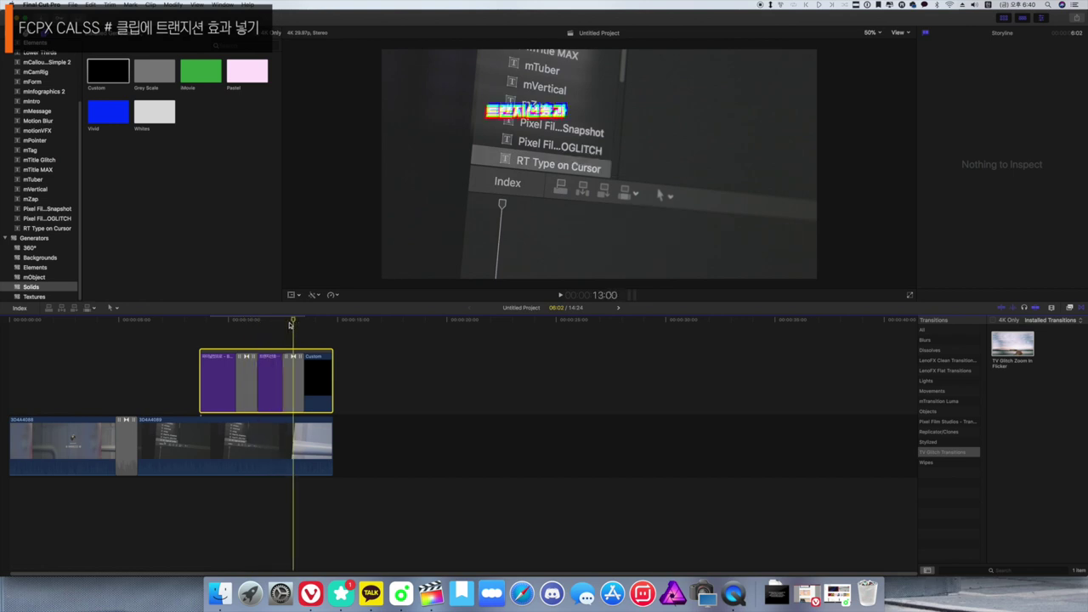
Step: Scrub over the first title and move the whole storyline about 2 seconds earlier on the timeline
{"action": "left_click_drag", "start_coordinate": [375, 329], "coordinate": [215, 369]}
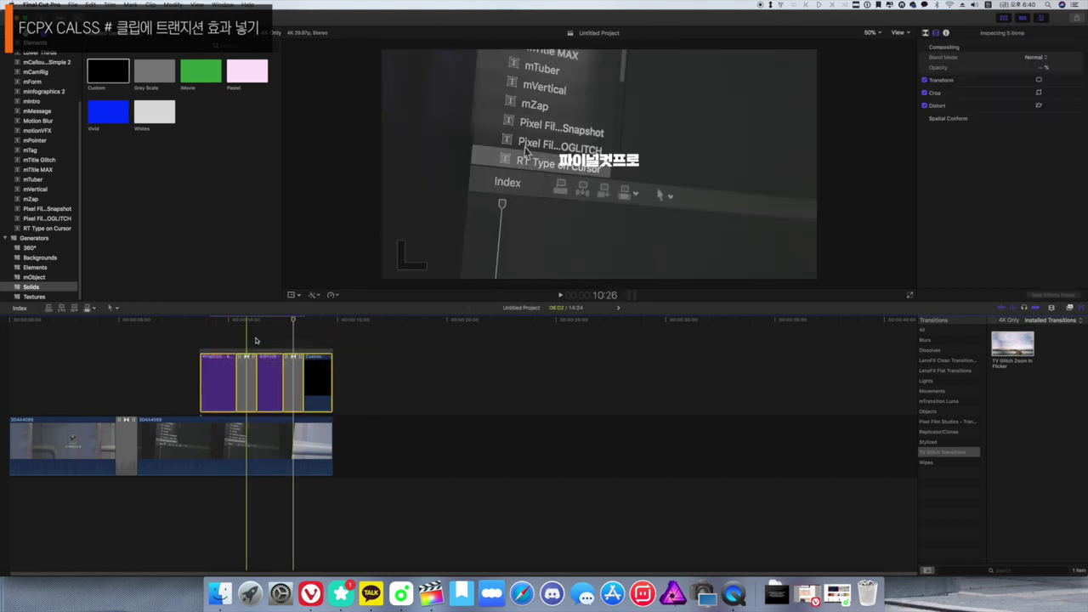
{"action": "left_click", "coordinate": [257, 351]}
{"action": "left_click_drag", "start_coordinate": [294, 323], "coordinate": [220, 328]}
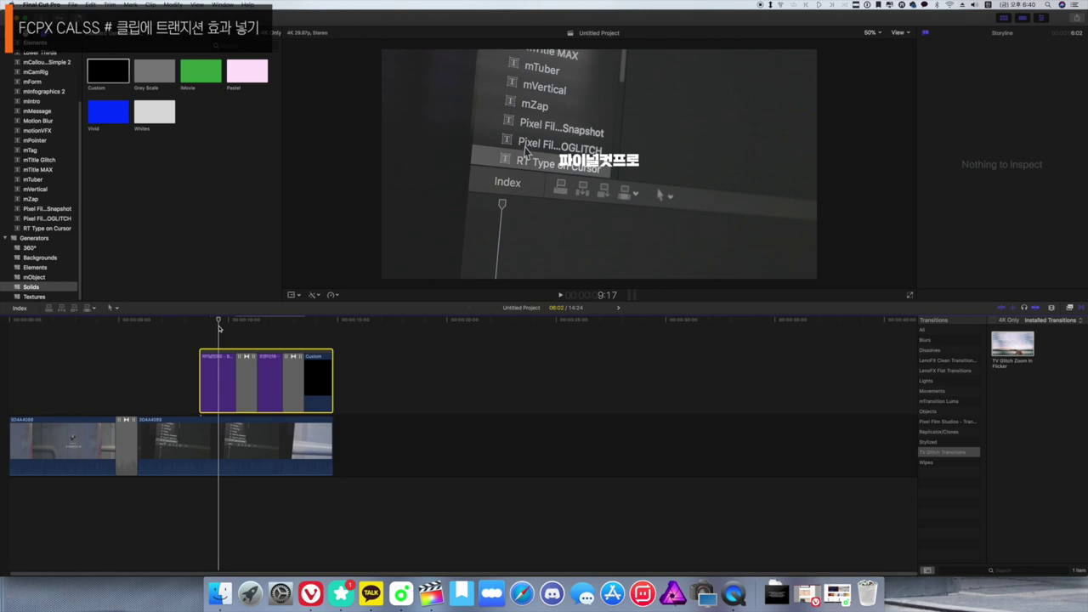
{"action": "left_click_drag", "start_coordinate": [220, 324], "coordinate": [218, 324]}
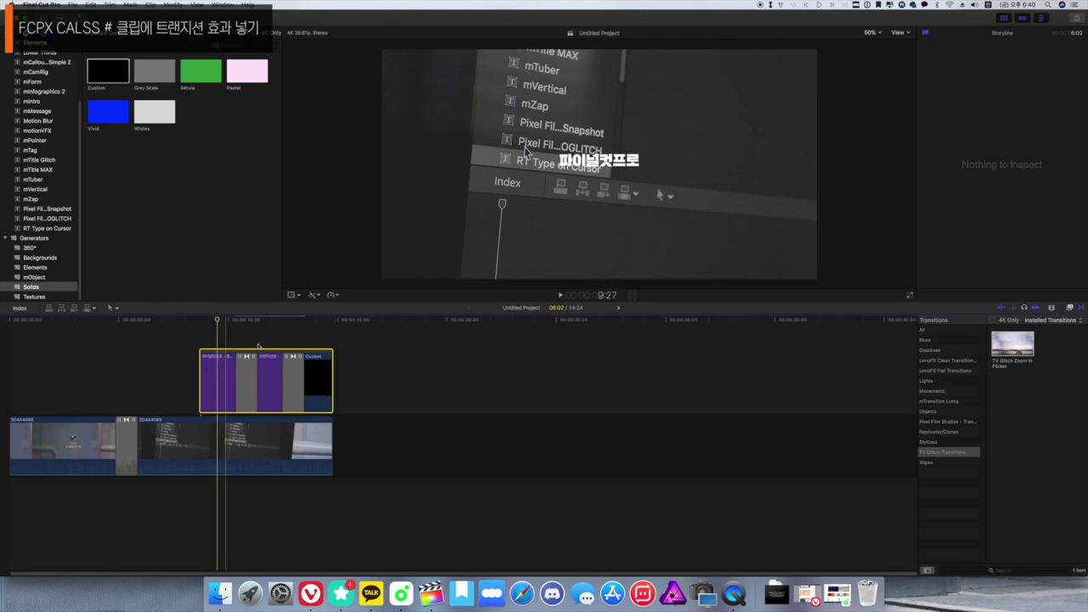
{"action": "left_click_drag", "start_coordinate": [274, 352], "coordinate": [239, 351]}
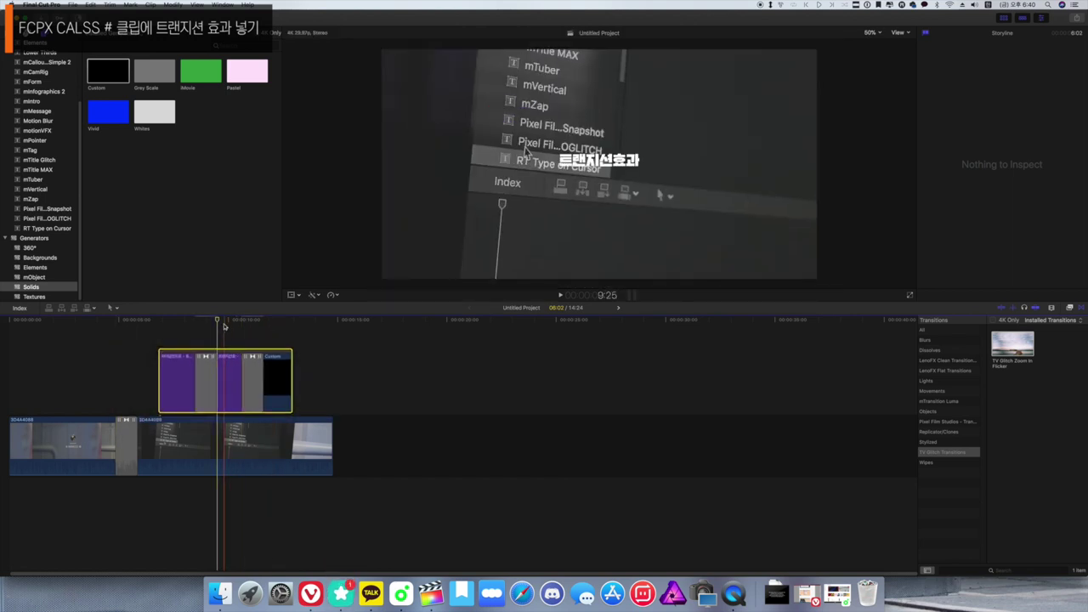